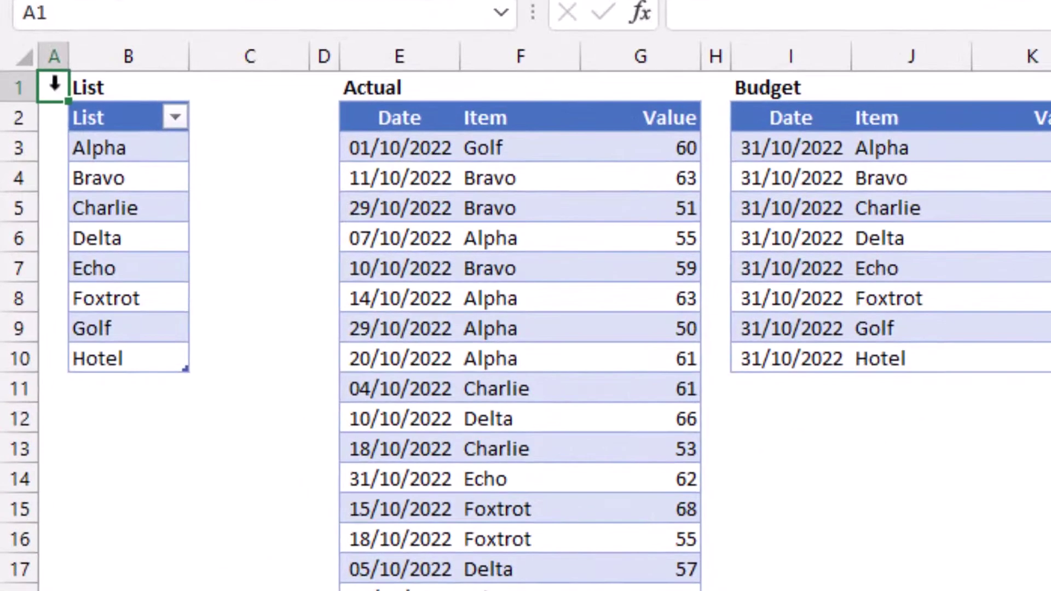
- Insert a slicer on the List table's List column, offering buttons Alpha through Hotel
{"action": "left_click", "coordinate": [61, 180]}
{"action": "left_click_drag", "start_coordinate": [109, 115], "coordinate": [130, 357]}
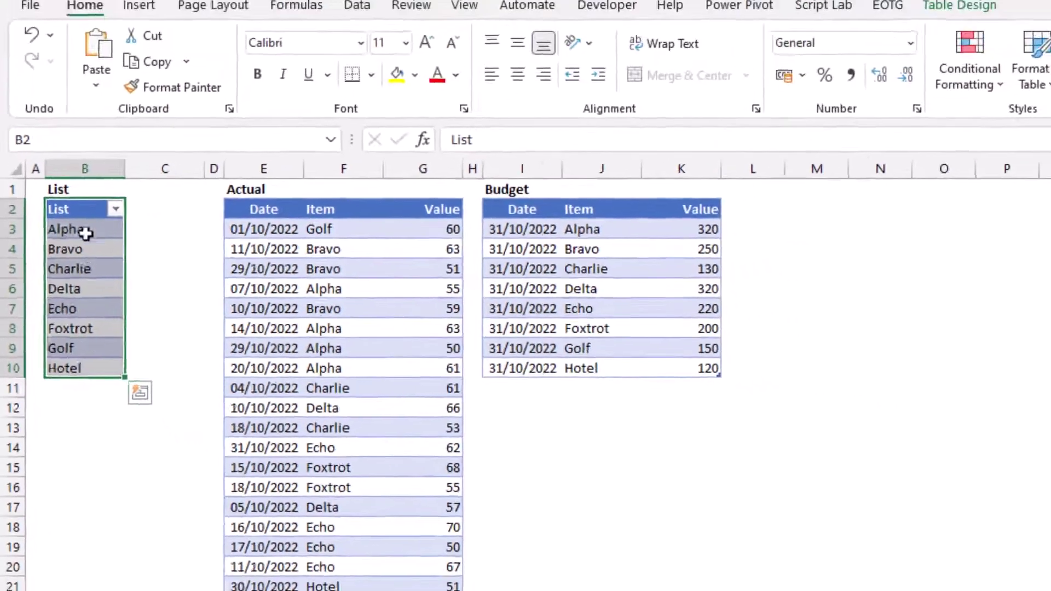
{"action": "left_click", "coordinate": [130, 153]}
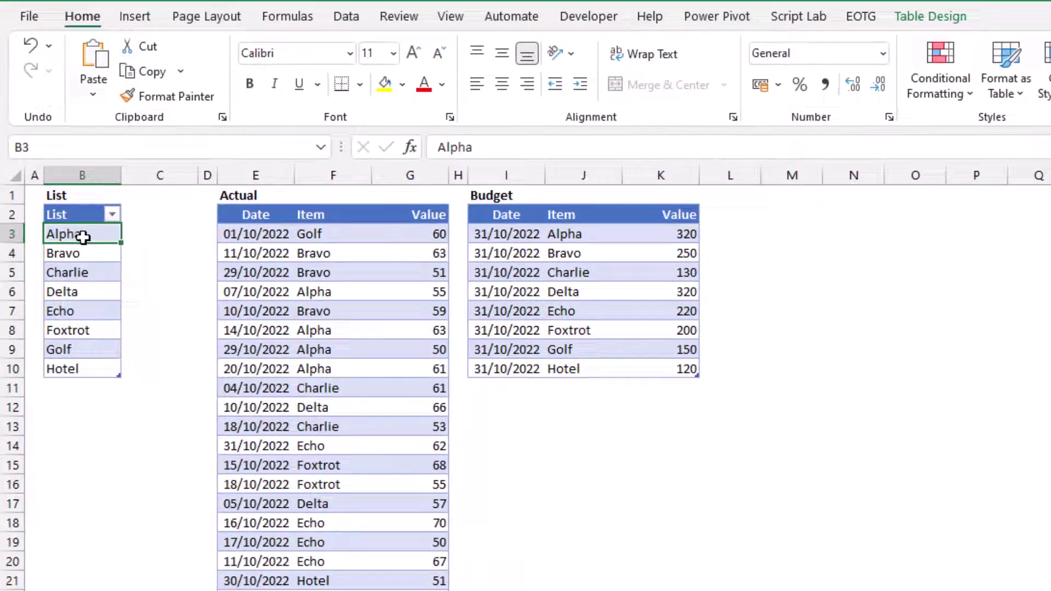
{"action": "left_click", "coordinate": [134, 17]}
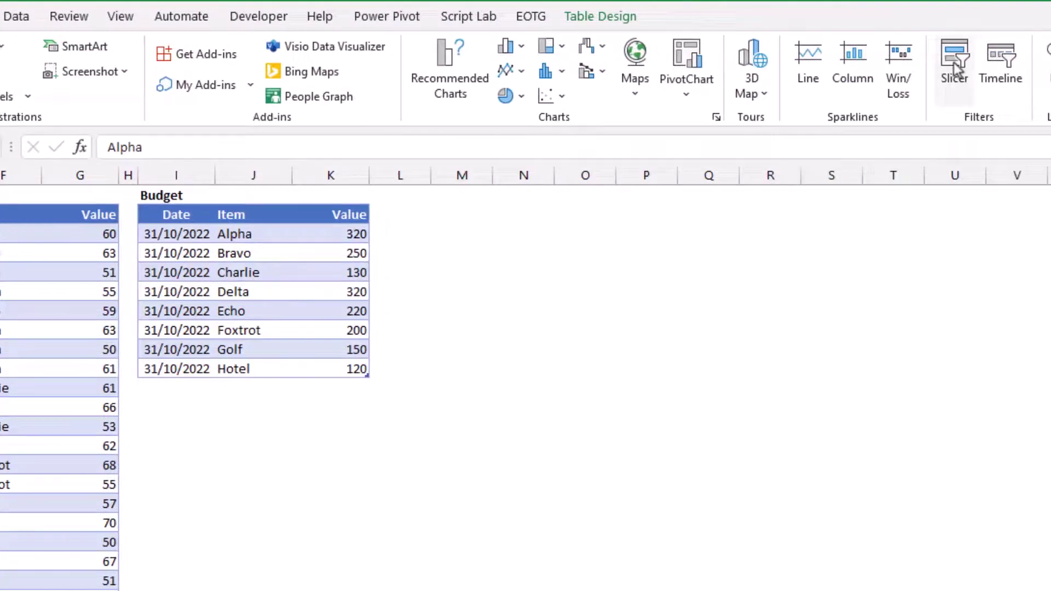
{"action": "left_click", "coordinate": [953, 63]}
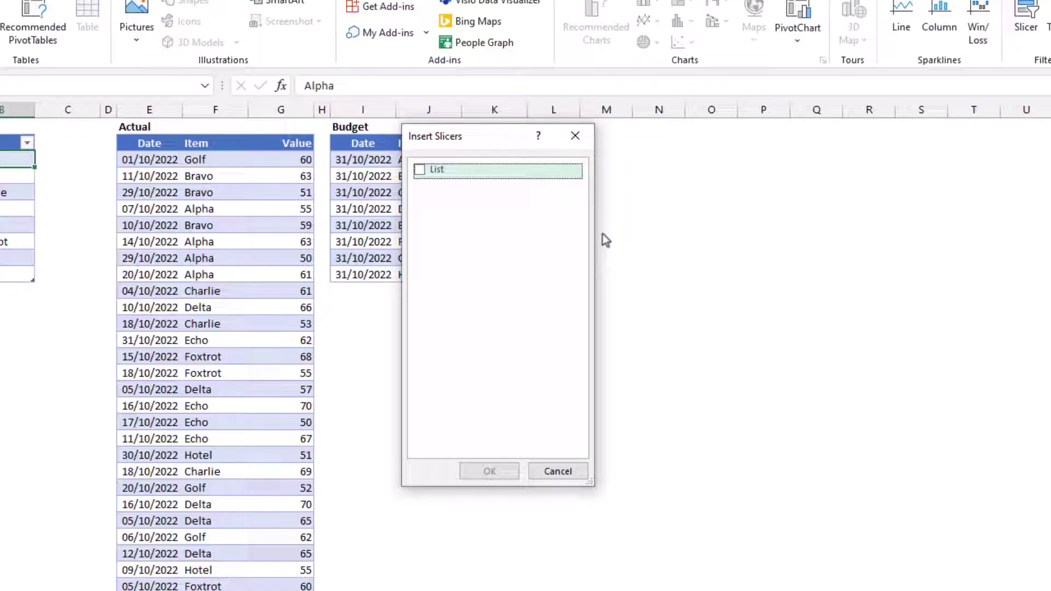
{"action": "left_click", "coordinate": [420, 172]}
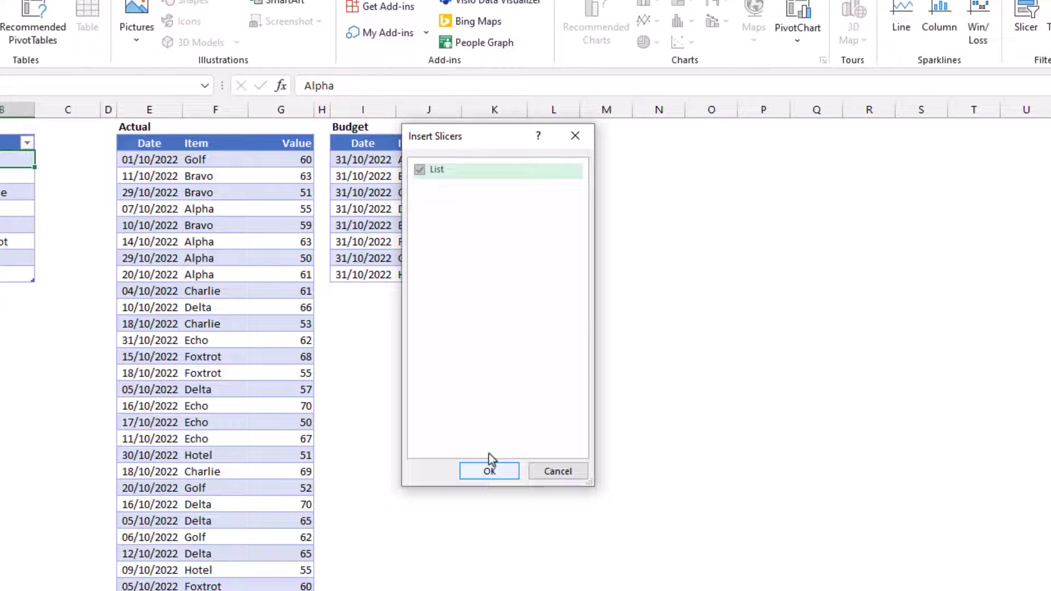
{"action": "left_click", "coordinate": [489, 469]}
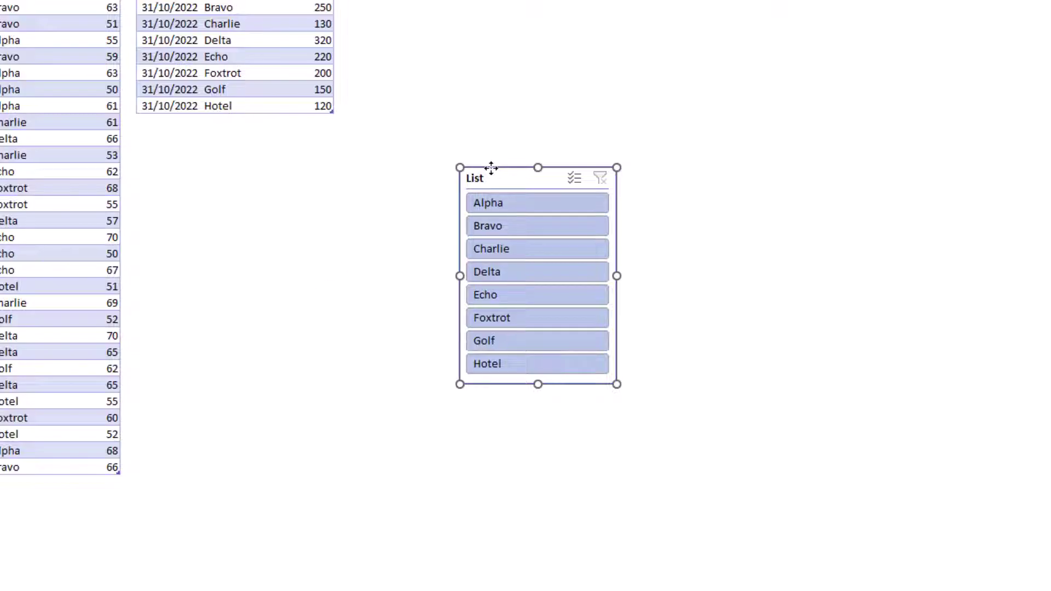
- Cut the List slicer from the Data sheet and paste it at B2 on the Report sheet
{"action": "key", "text": "ctrl+x"}
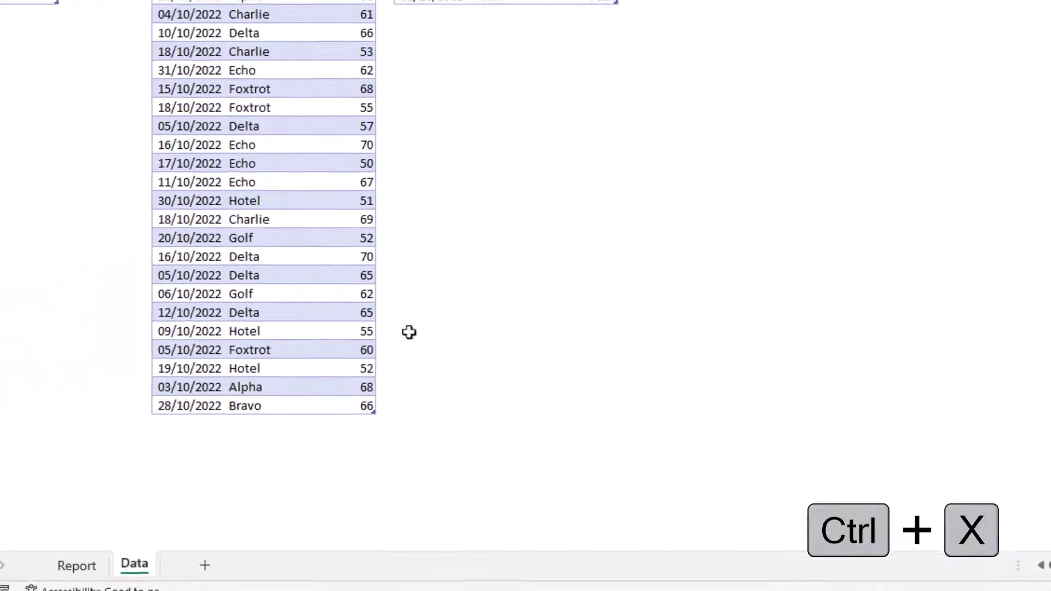
{"action": "left_click", "coordinate": [123, 561]}
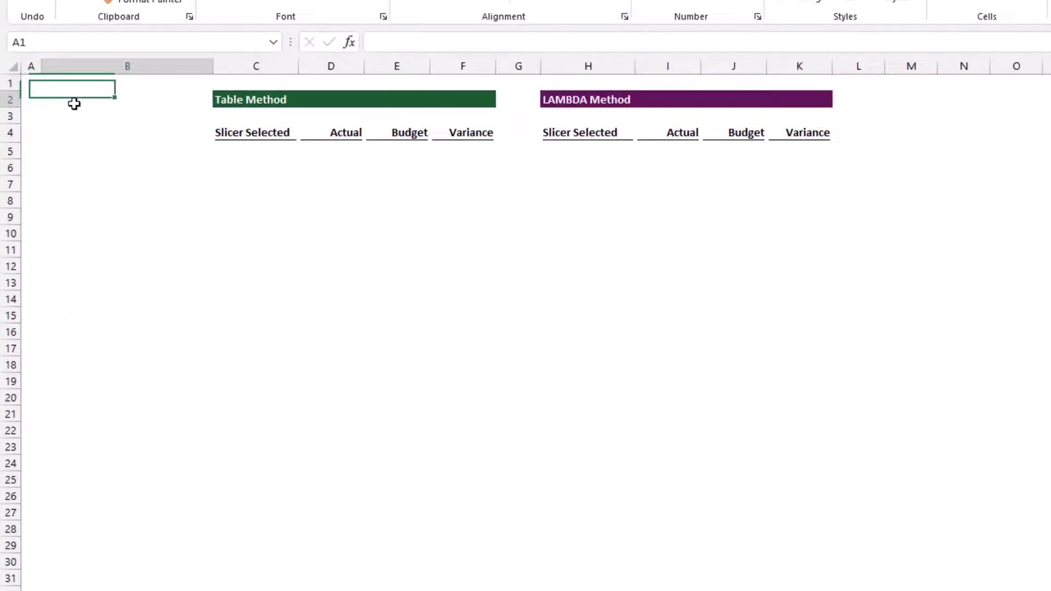
{"action": "left_click", "coordinate": [74, 103]}
{"action": "key", "text": "ctrl+v"}
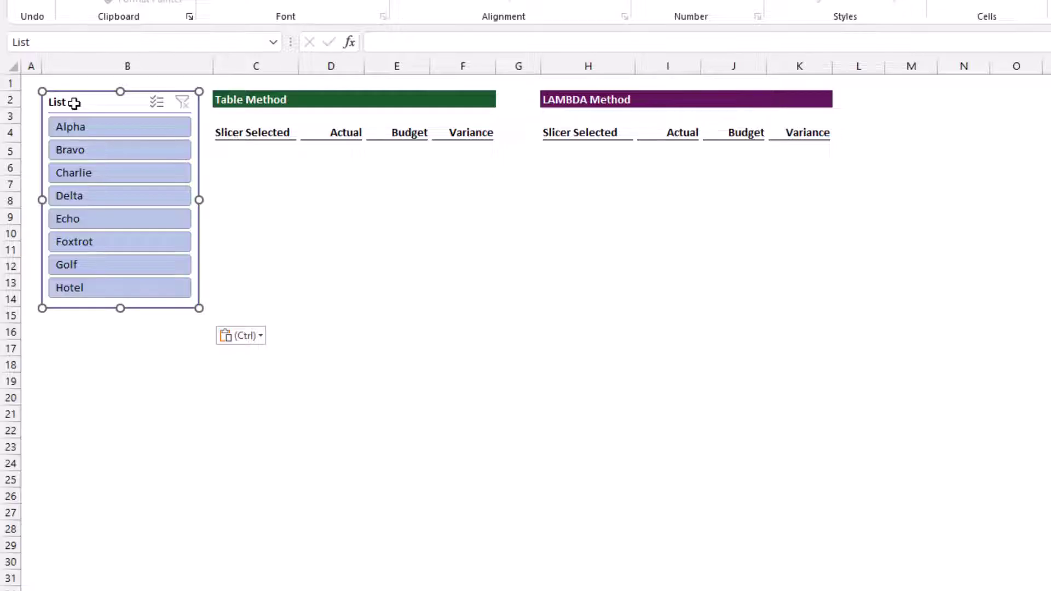
- Try slicer items Alpha through Delta and check the filtered List table on the Data sheet
{"action": "left_click", "coordinate": [82, 127]}
{"action": "left_click", "coordinate": [92, 150]}
{"action": "left_click", "coordinate": [95, 173]}
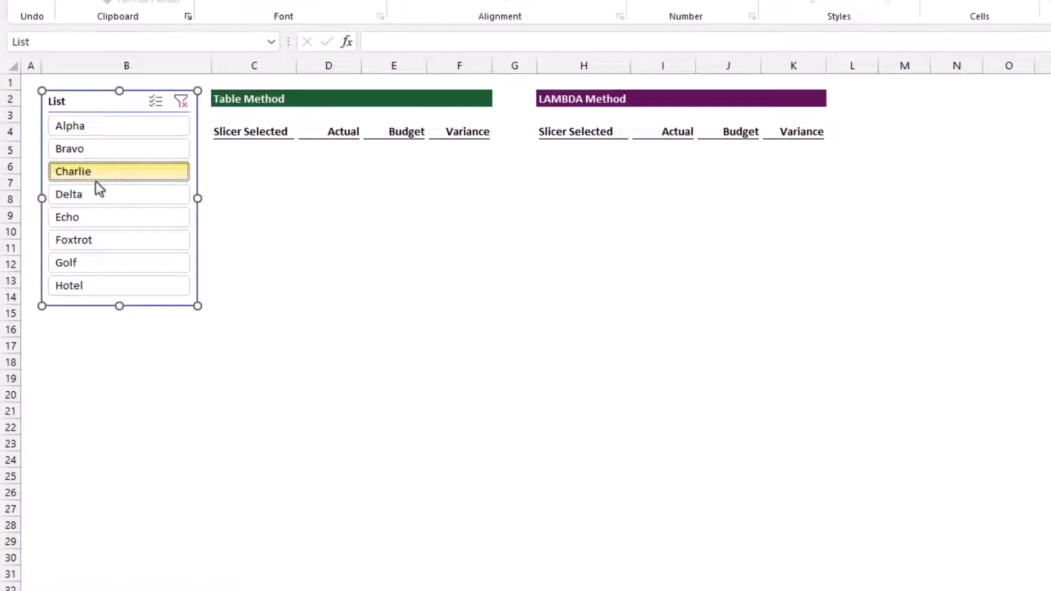
{"action": "left_click", "coordinate": [97, 192]}
{"action": "left_click", "coordinate": [134, 580]}
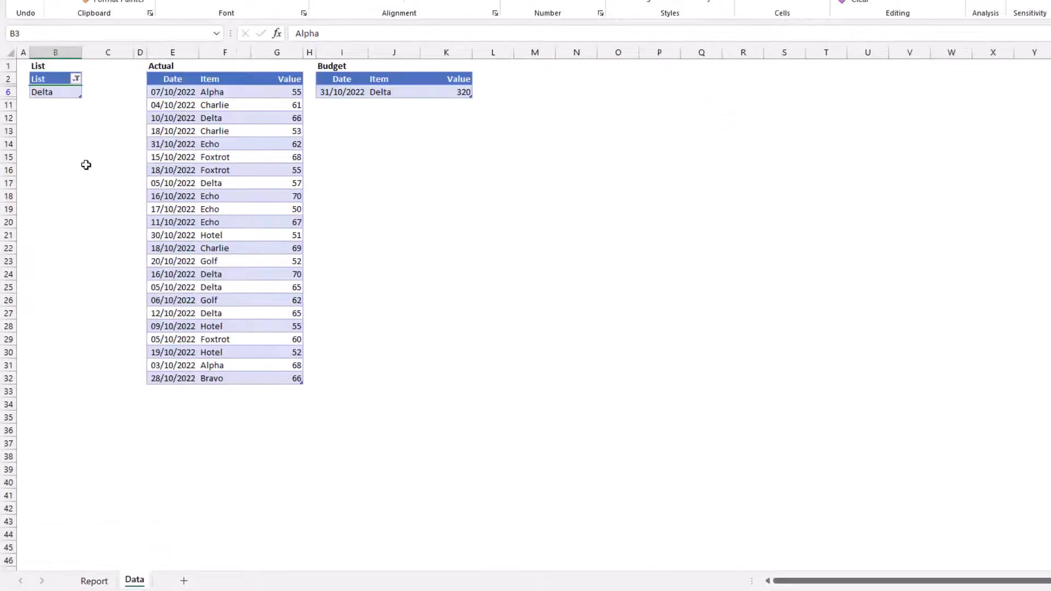
{"action": "left_click", "coordinate": [94, 581]}
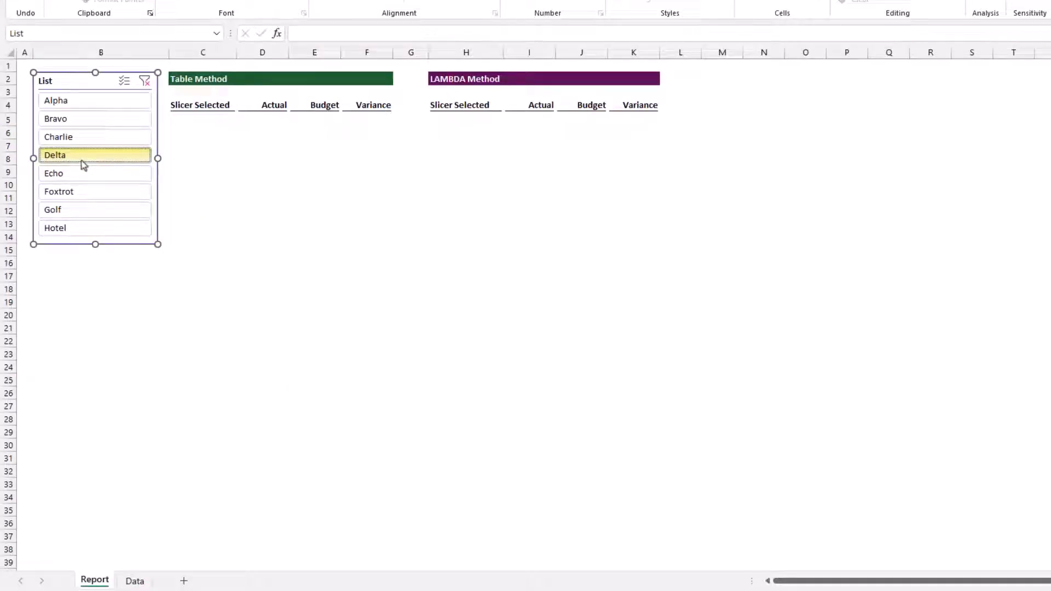
- Test Echo and Foxtrot, then select Charlie and Delta together and view the Data sheet
{"action": "left_click", "coordinate": [81, 175]}
{"action": "left_click", "coordinate": [134, 579]}
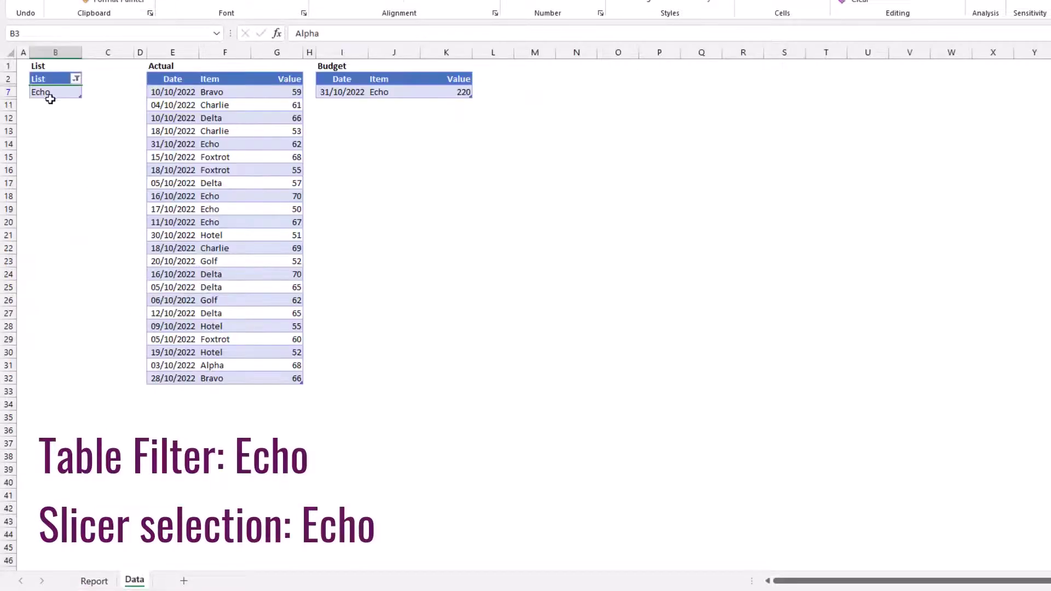
{"action": "left_click", "coordinate": [94, 581]}
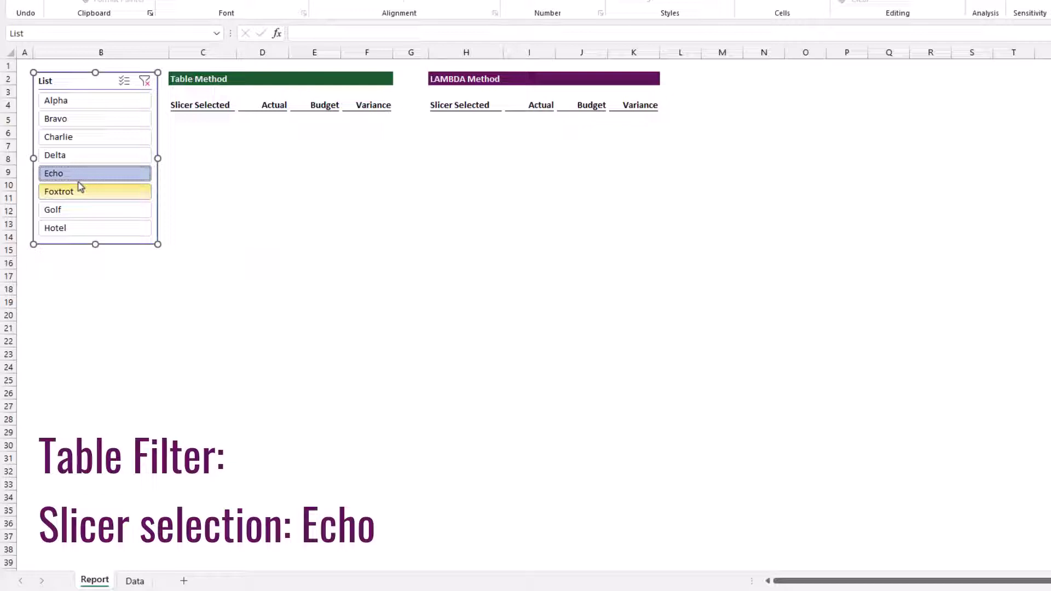
{"action": "left_click", "coordinate": [71, 193]}
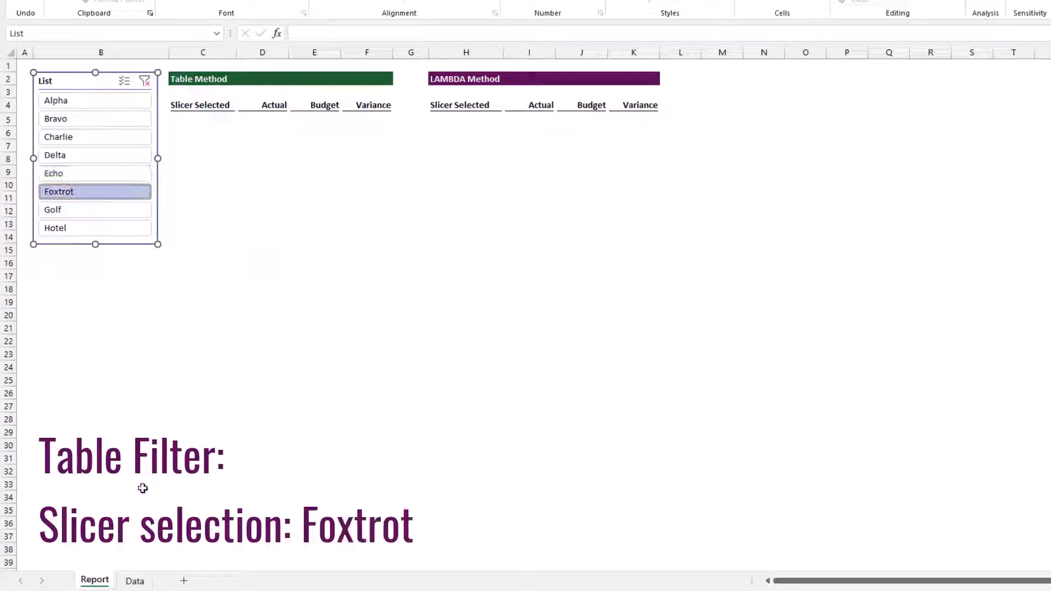
{"action": "left_click", "coordinate": [135, 581]}
{"action": "left_click", "coordinate": [94, 581]}
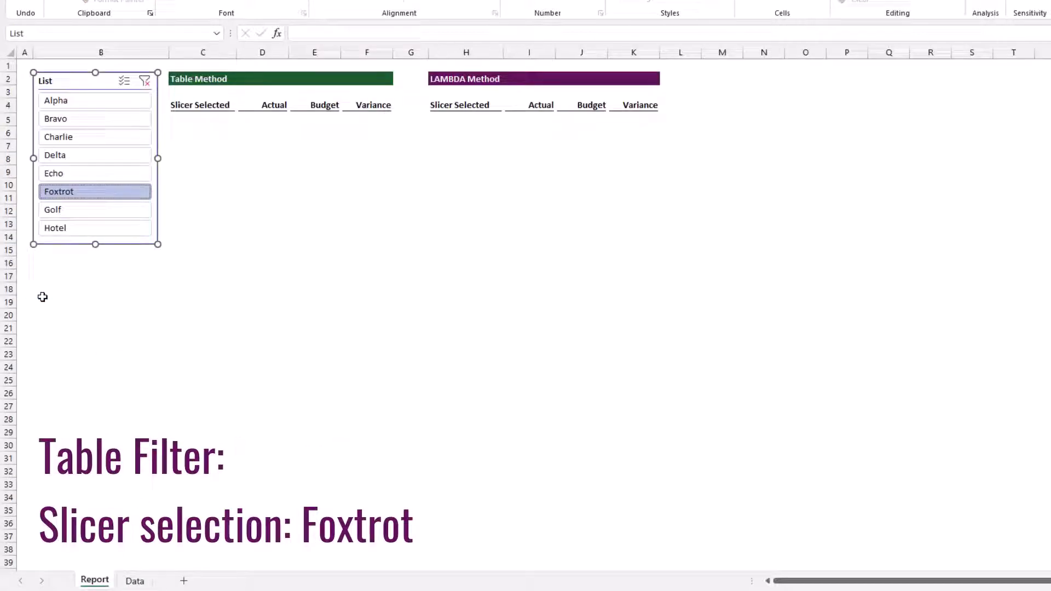
{"action": "left_click_drag", "start_coordinate": [70, 138], "coordinate": [62, 158]}
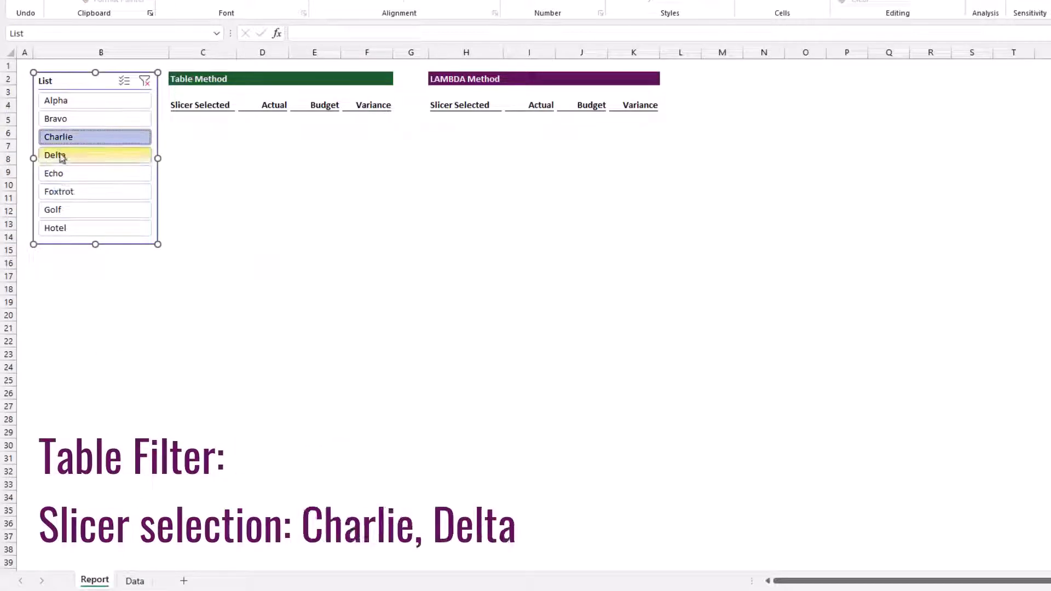
{"action": "left_click", "coordinate": [134, 581]}
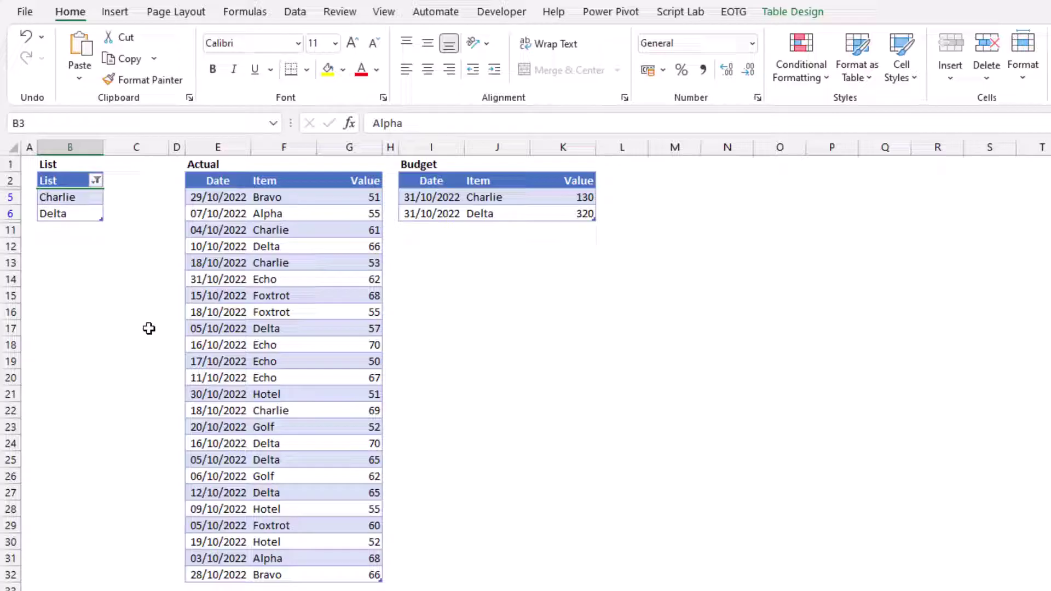
- Clear the List filter to show every item and add an 'Include' header in C2
{"action": "left_click", "coordinate": [96, 186]}
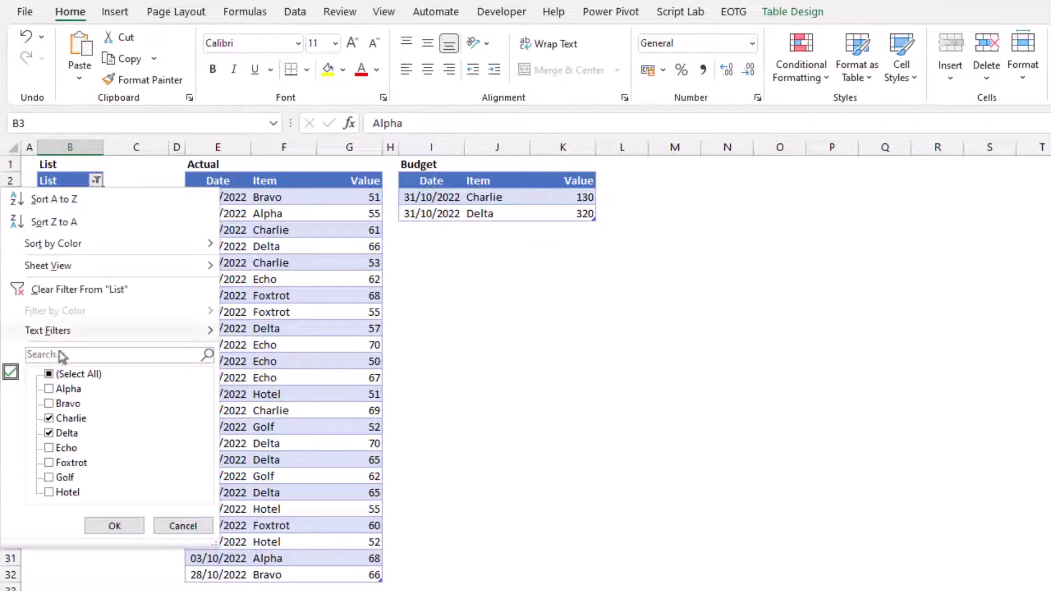
{"action": "left_click", "coordinate": [49, 374]}
{"action": "left_click", "coordinate": [123, 529]}
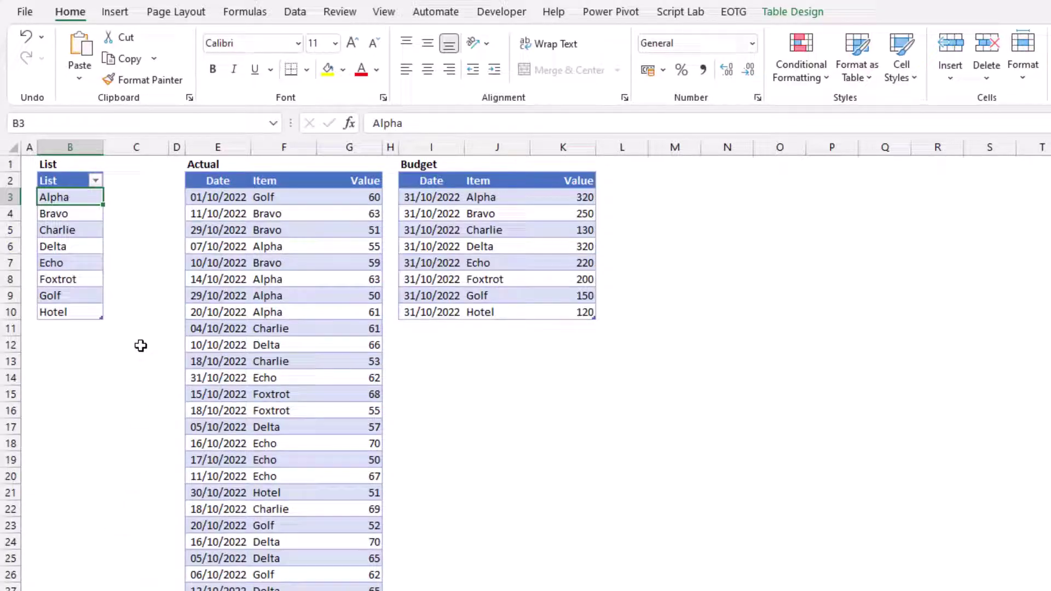
{"action": "left_click", "coordinate": [120, 182]}
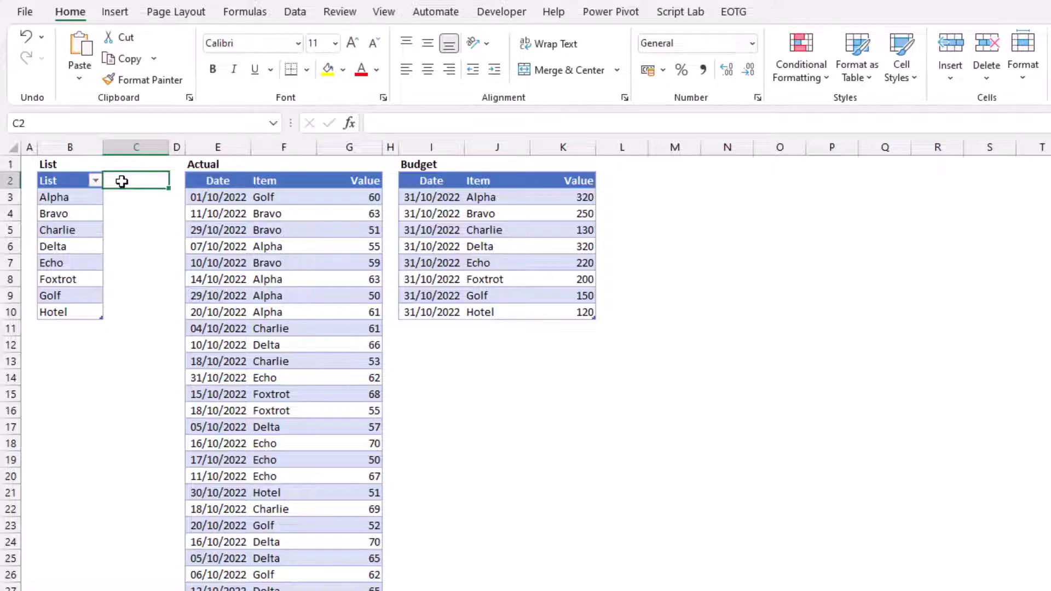
{"action": "type", "text": "Include"}
{"action": "key", "text": "Return"}
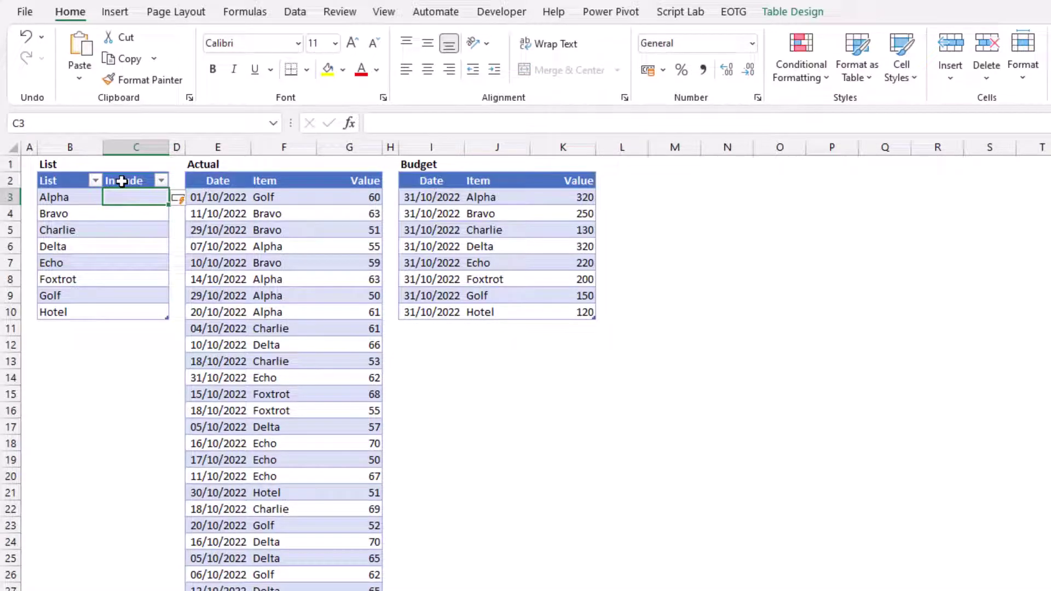
{"action": "type", "text": "="}
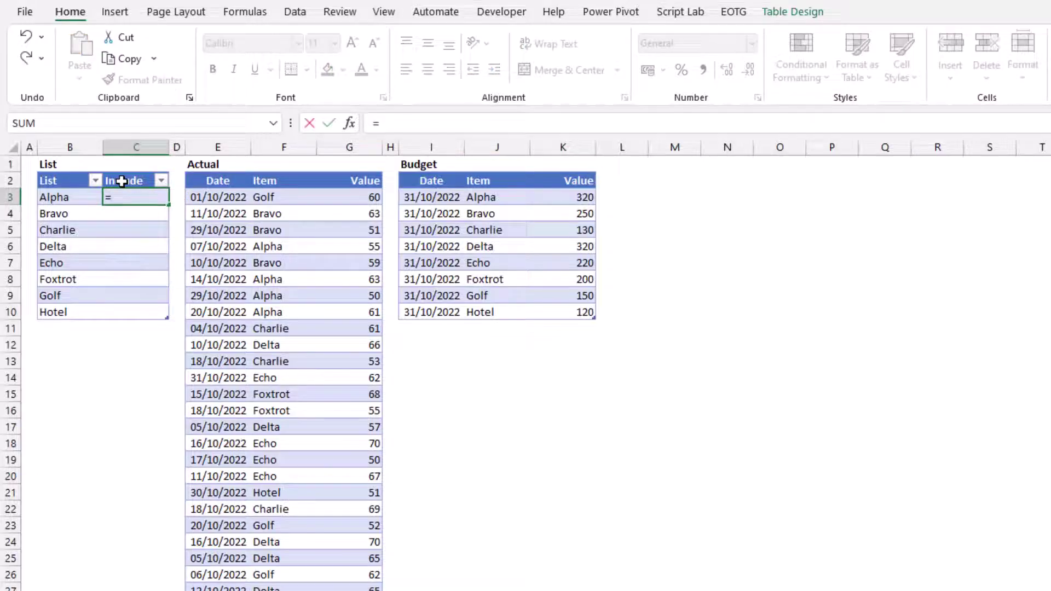
{"action": "type", "text": "SUBTOTA"}
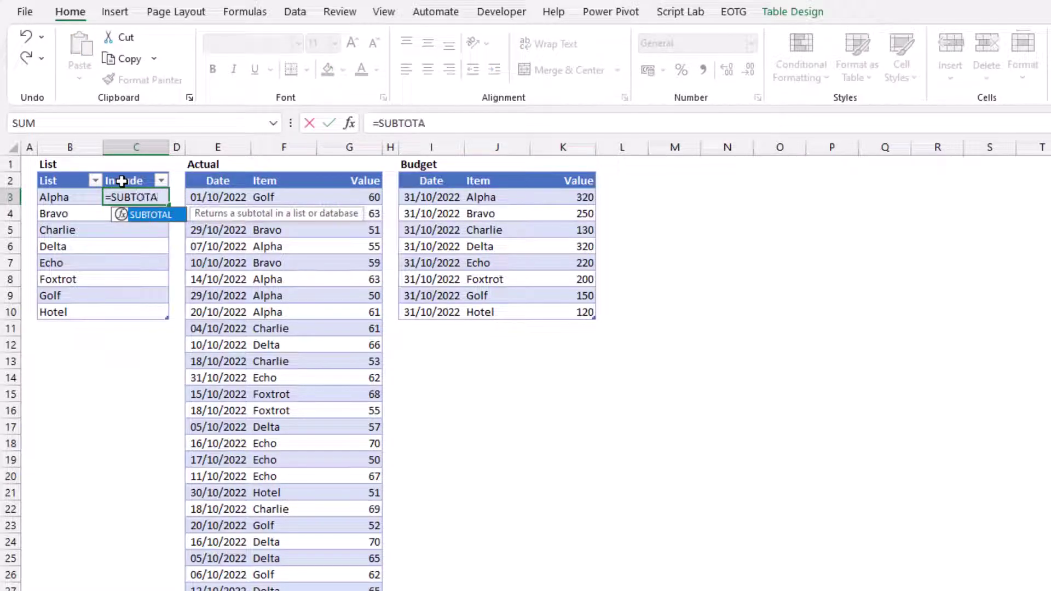
{"action": "type", "text": "L("}
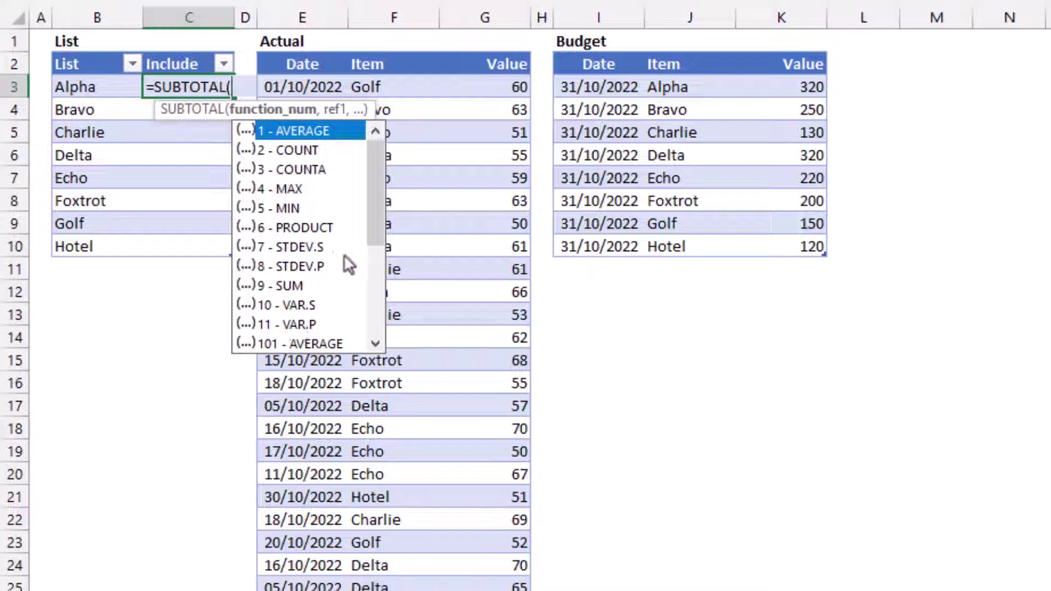
{"action": "left_click_drag", "start_coordinate": [373, 215], "coordinate": [369, 307]}
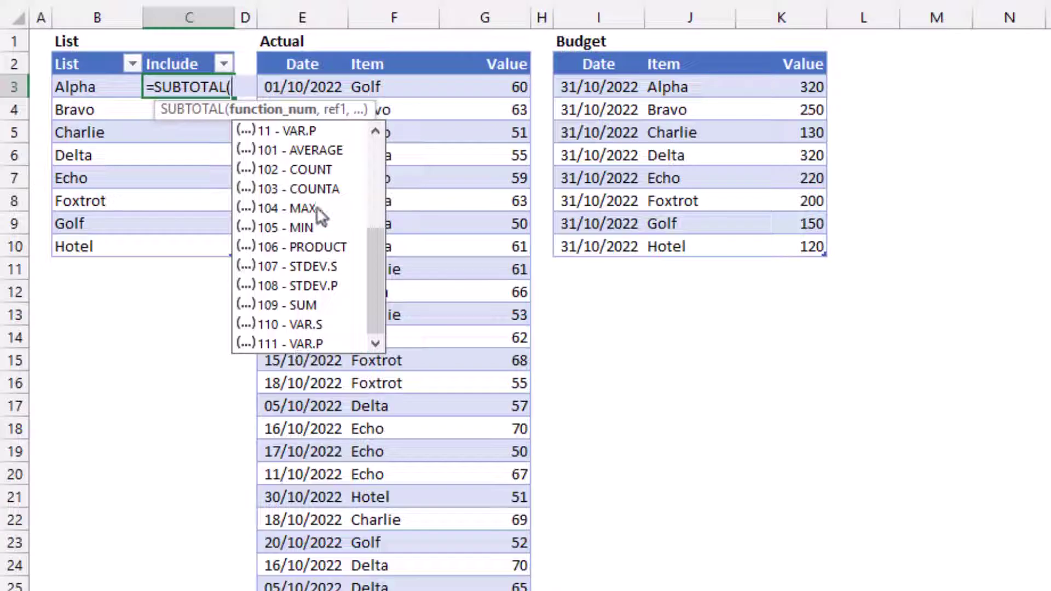
{"action": "double_click", "coordinate": [317, 190]}
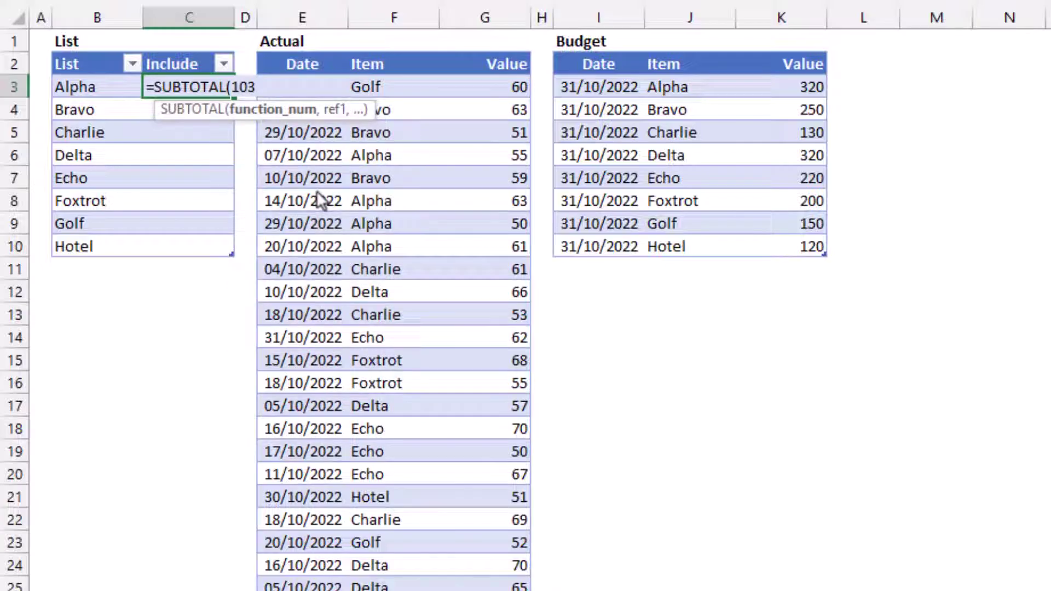
{"action": "type", "text": ","}
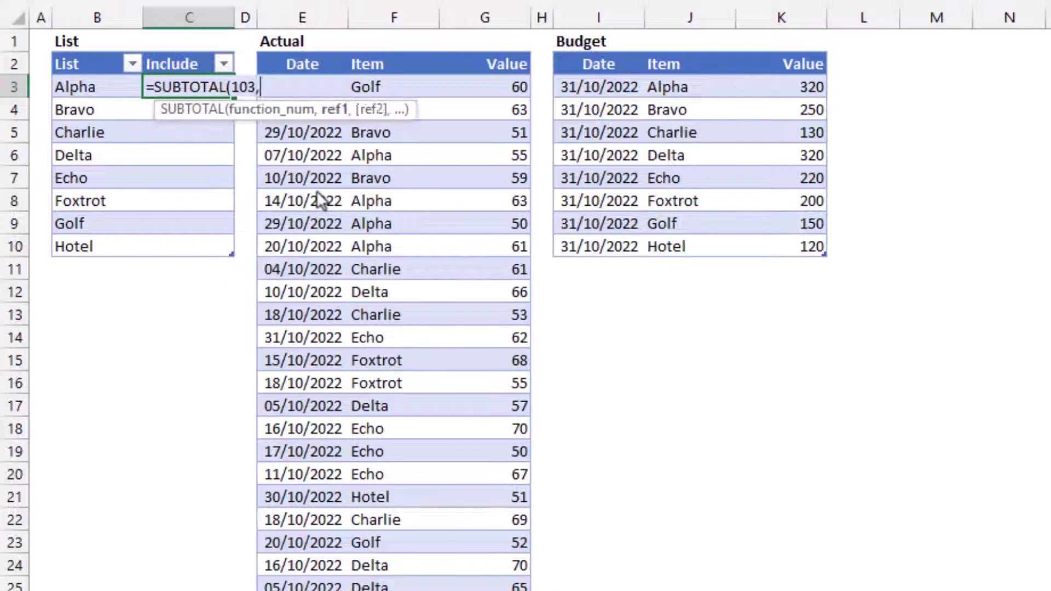
{"action": "left_click", "coordinate": [102, 85]}
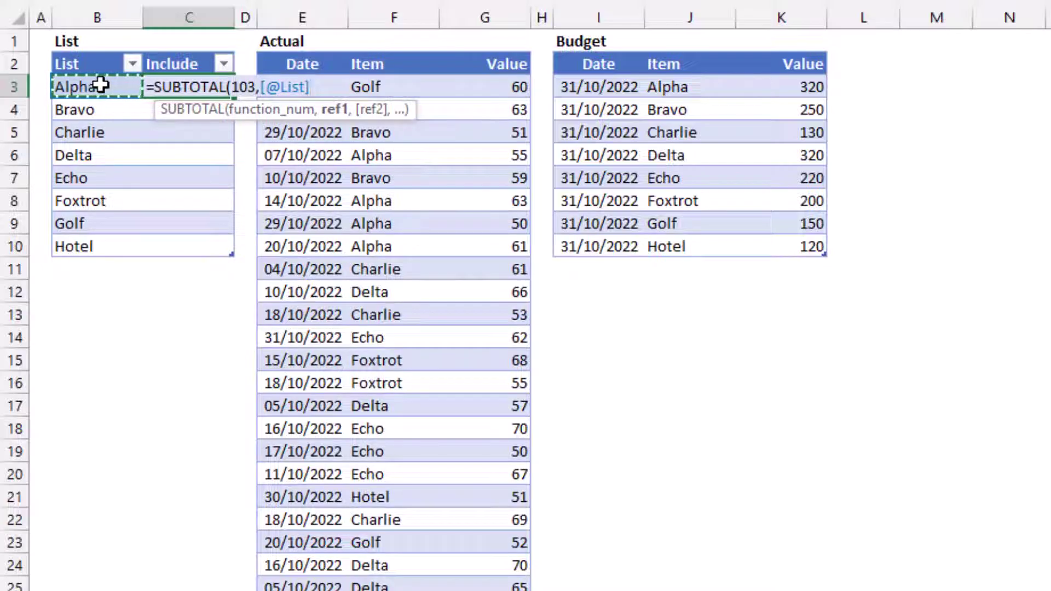
{"action": "type", "text": ")"}
{"action": "key", "text": "Return"}
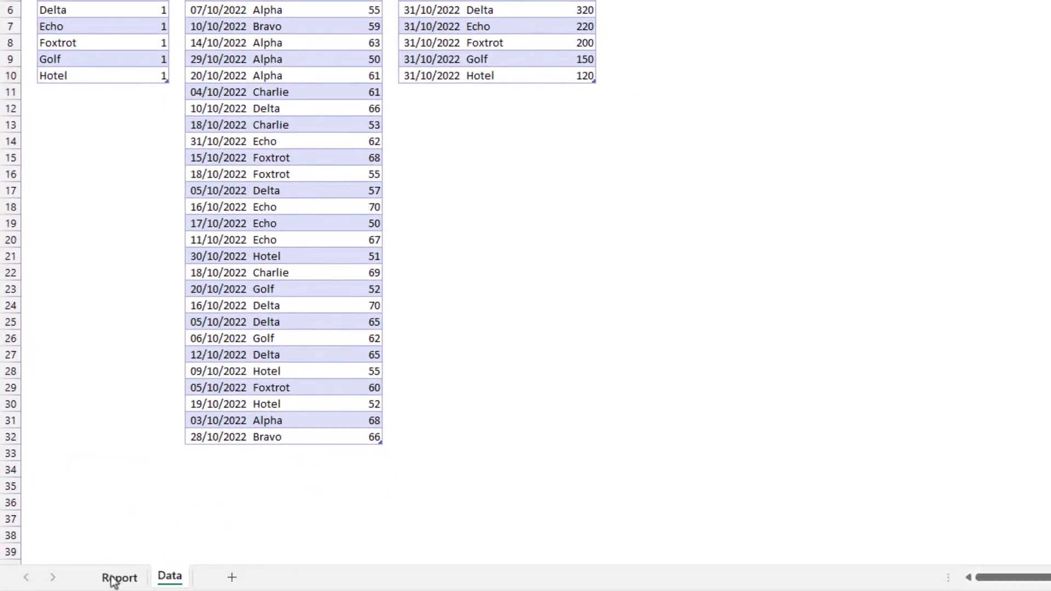
- On the Report sheet, filter the List slicer to Alpha and Bravo
{"action": "left_click", "coordinate": [115, 576]}
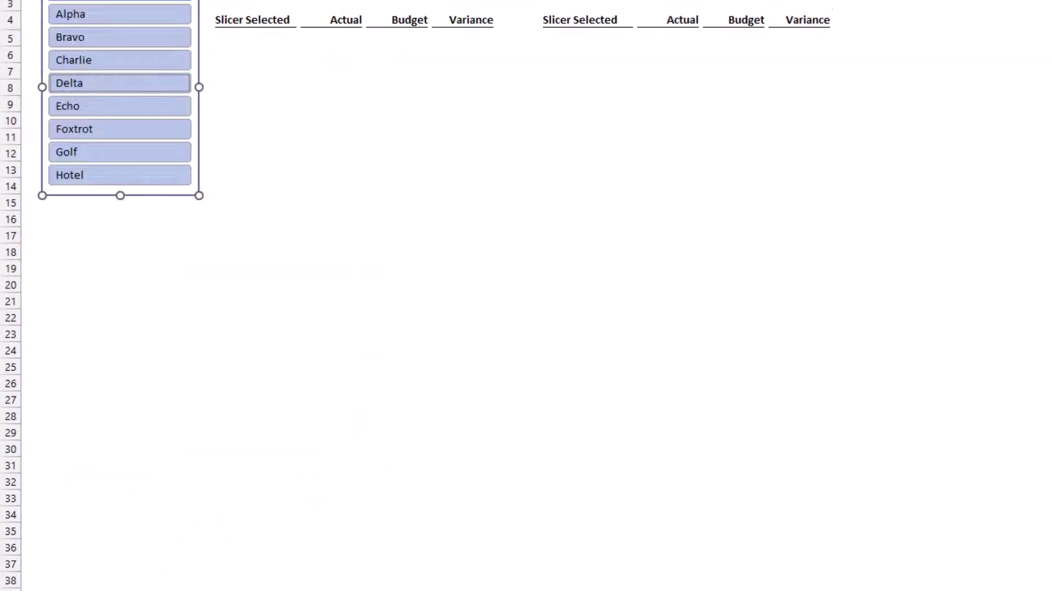
{"action": "left_click", "coordinate": [100, 18]}
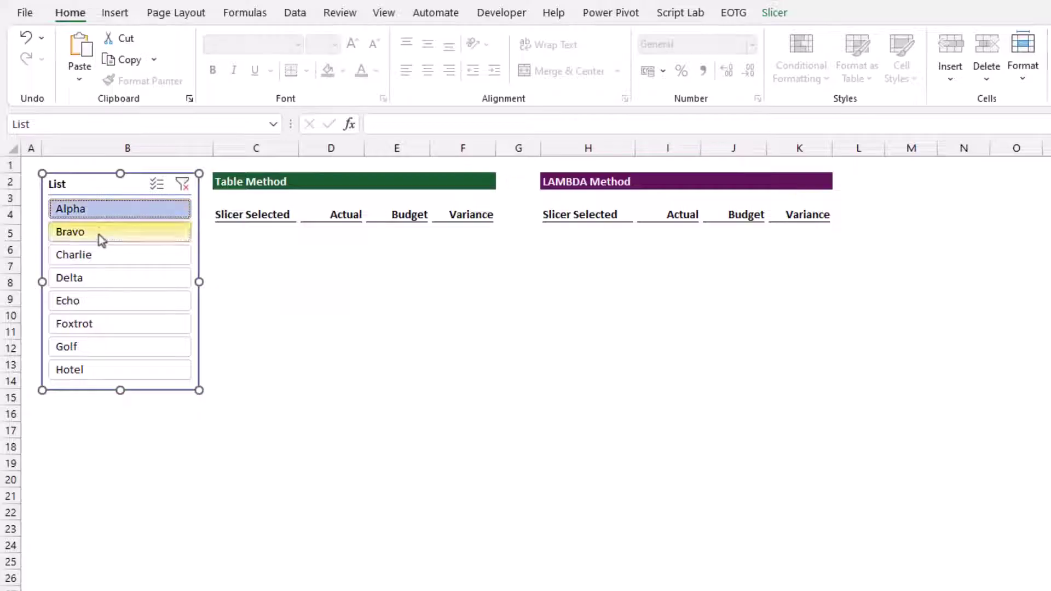
{"action": "left_click", "coordinate": [102, 234], "text": "ctrl"}
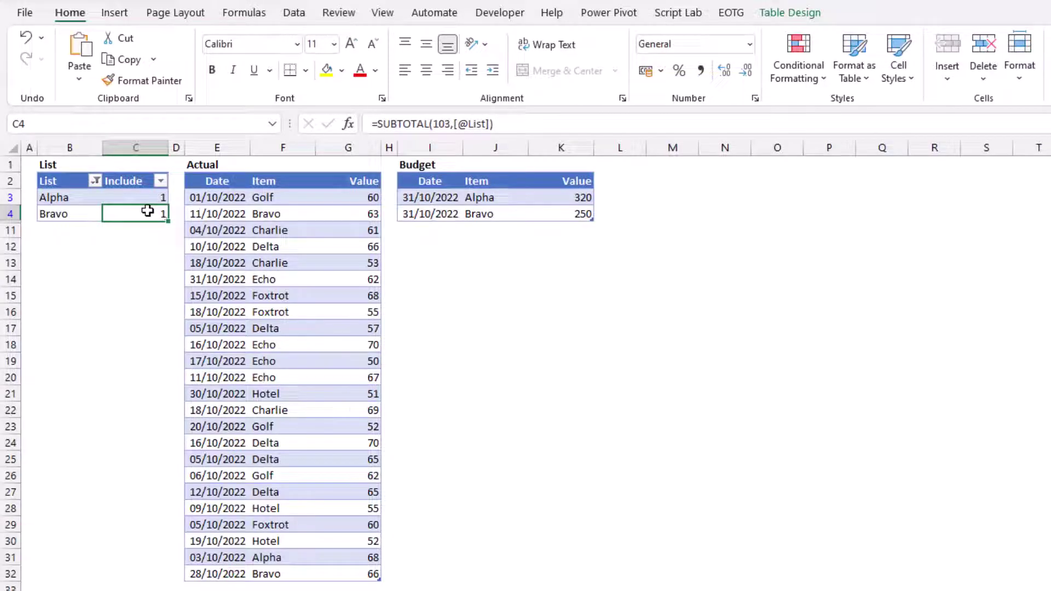
- Enter =SUM(List[Include]) in C13 as a check total, returning 2
{"action": "left_click", "coordinate": [139, 263]}
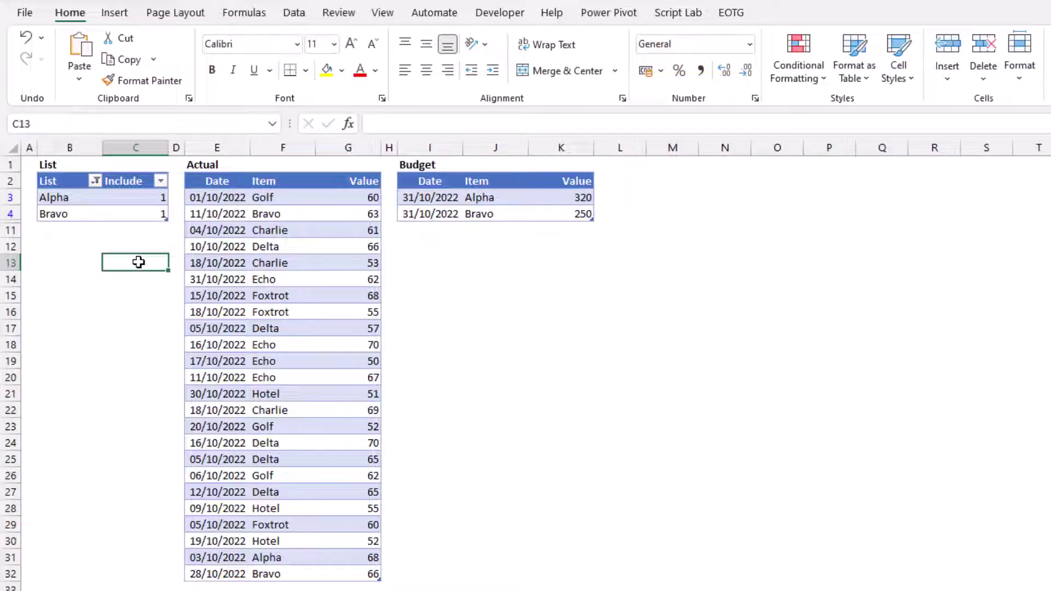
{"action": "type", "text": "=SUM("}
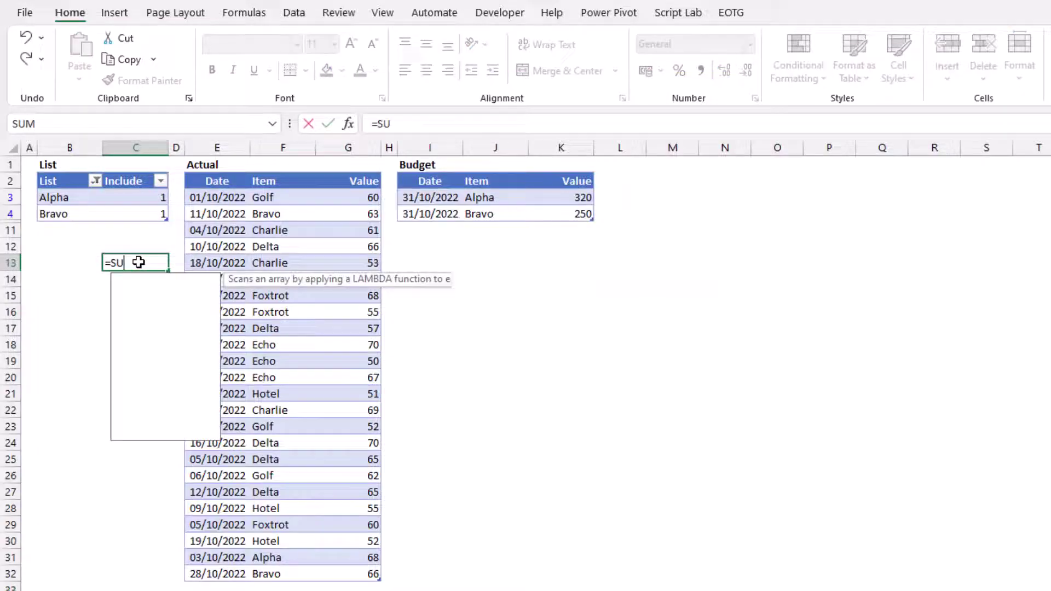
{"action": "left_click", "coordinate": [142, 174]}
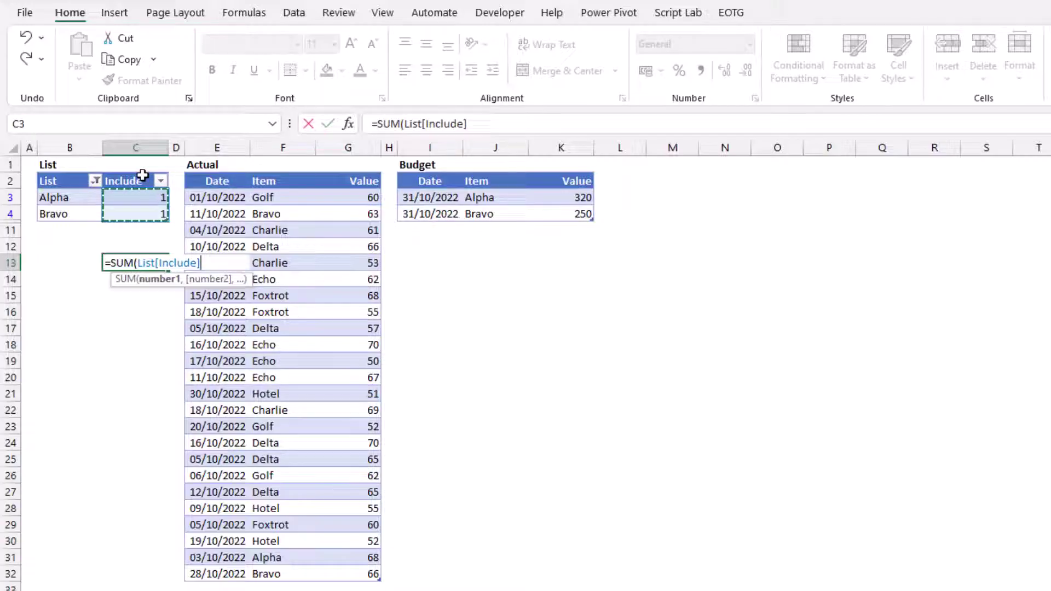
{"action": "type", "text": ")"}
{"action": "key", "text": "Return"}
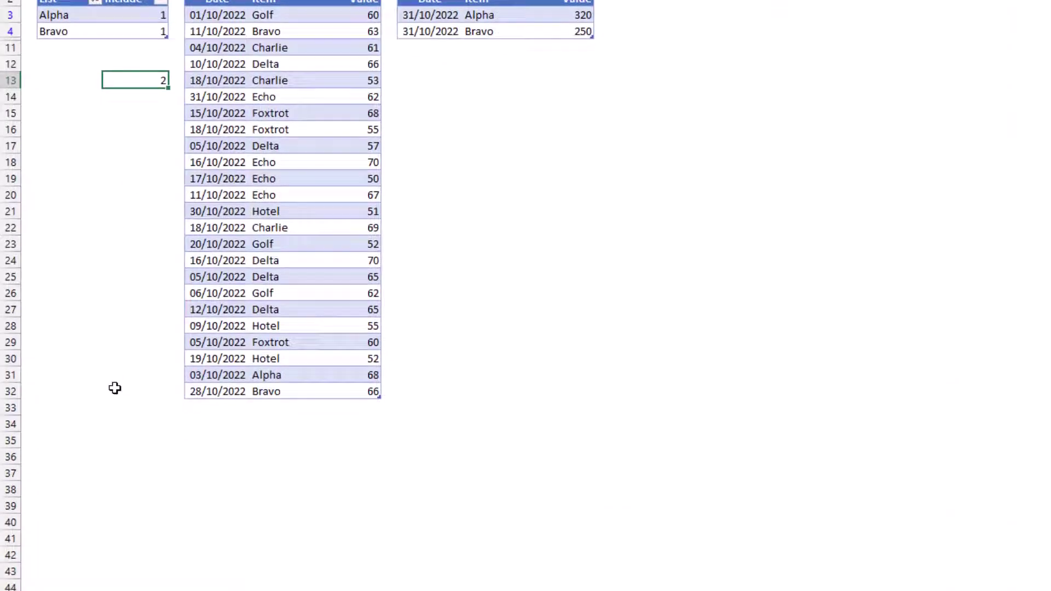
- In Report!C5 enter =FILTER(List[List],List[Include]=1,"No values") using the Data sheet's List table
{"action": "left_click", "coordinate": [122, 575]}
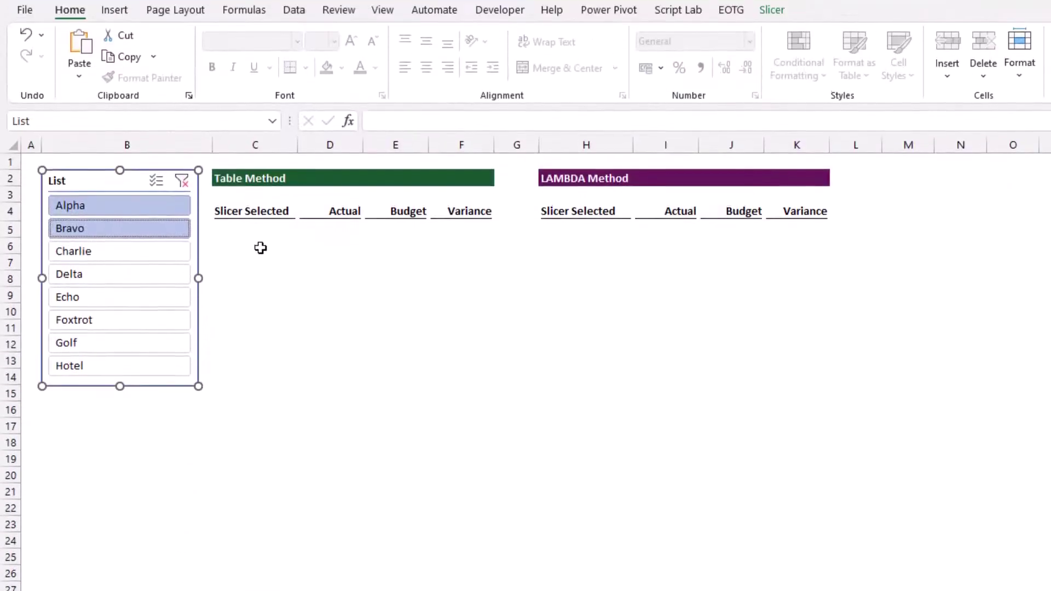
{"action": "left_click", "coordinate": [257, 234]}
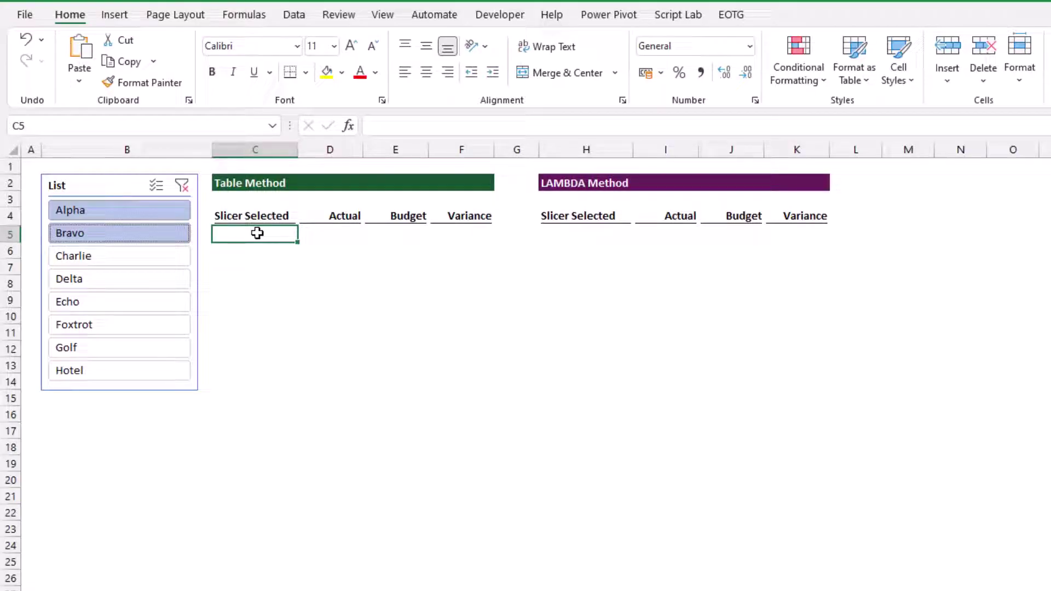
{"action": "type", "text": "=FILTER"}
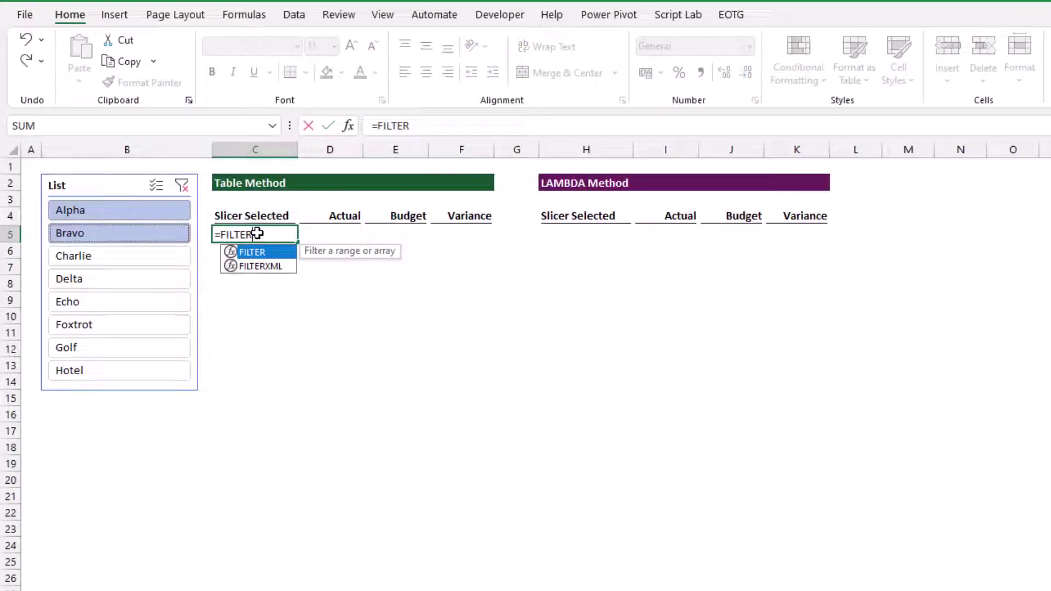
{"action": "type", "text": "("}
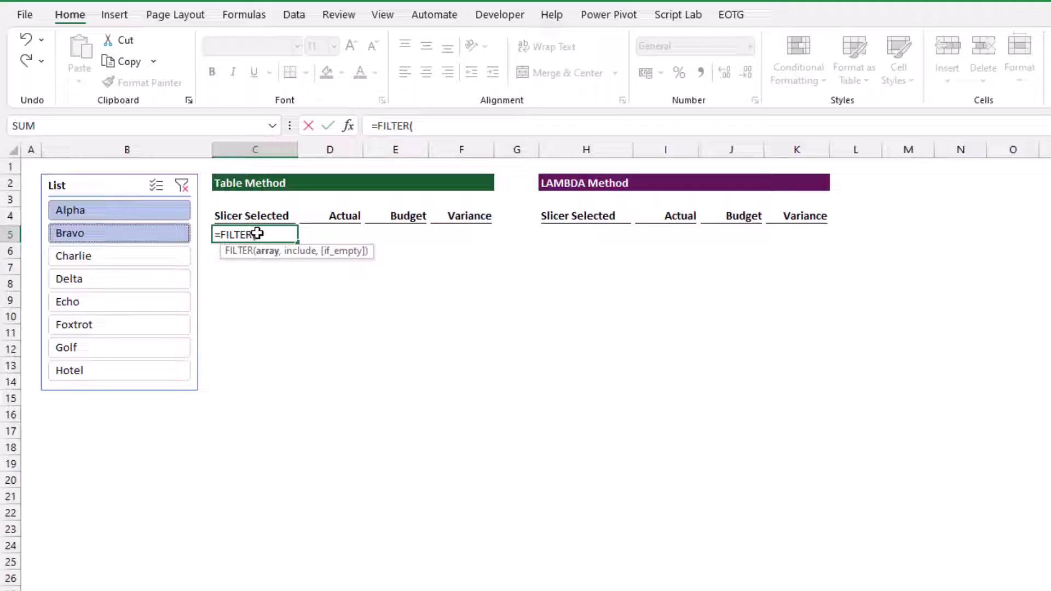
{"action": "left_click", "coordinate": [123, 583]}
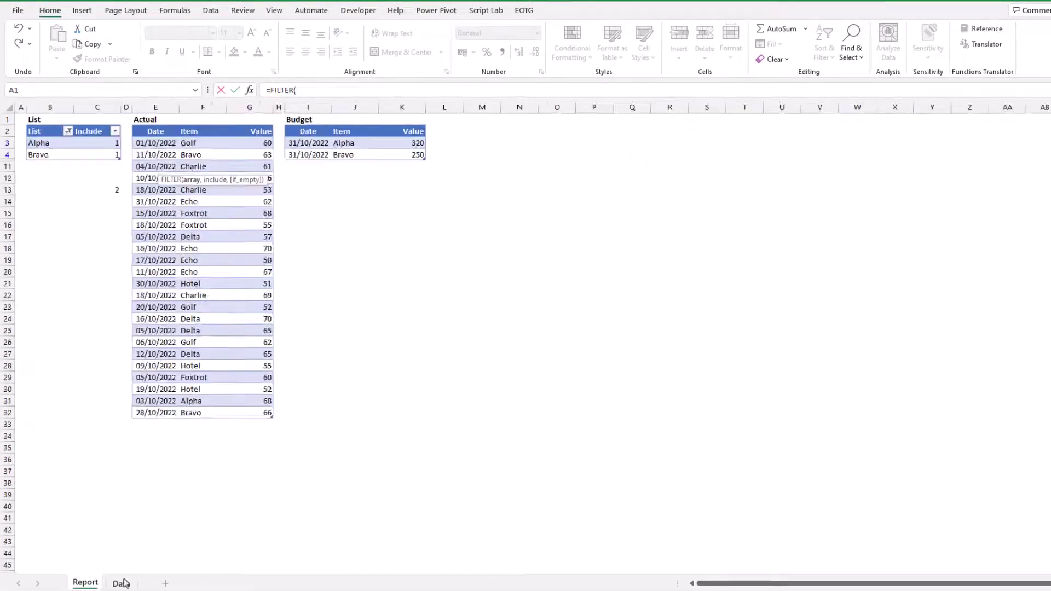
{"action": "left_click", "coordinate": [123, 583]}
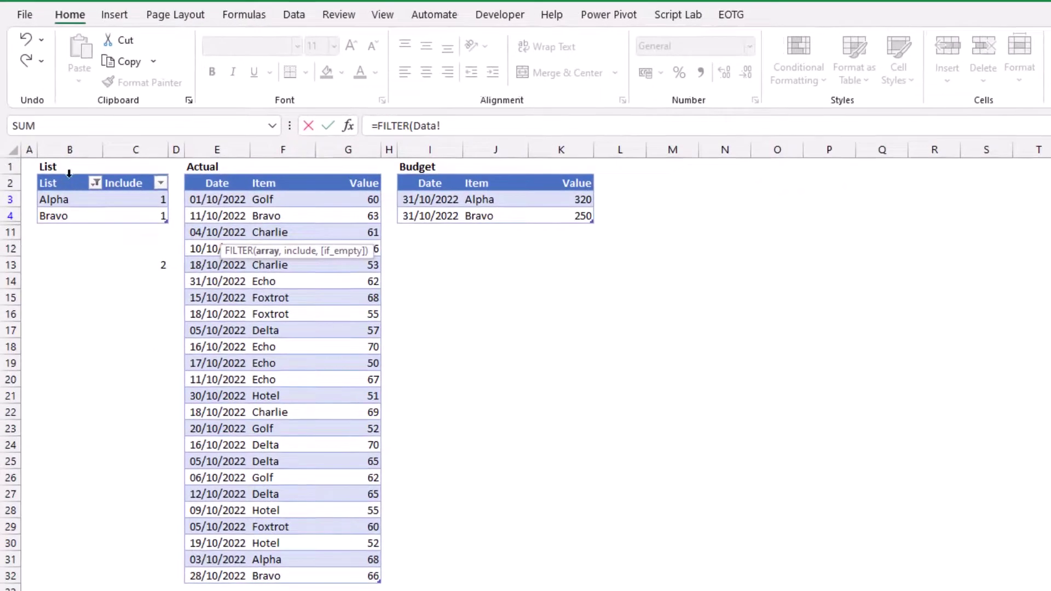
{"action": "left_click", "coordinate": [49, 127]}
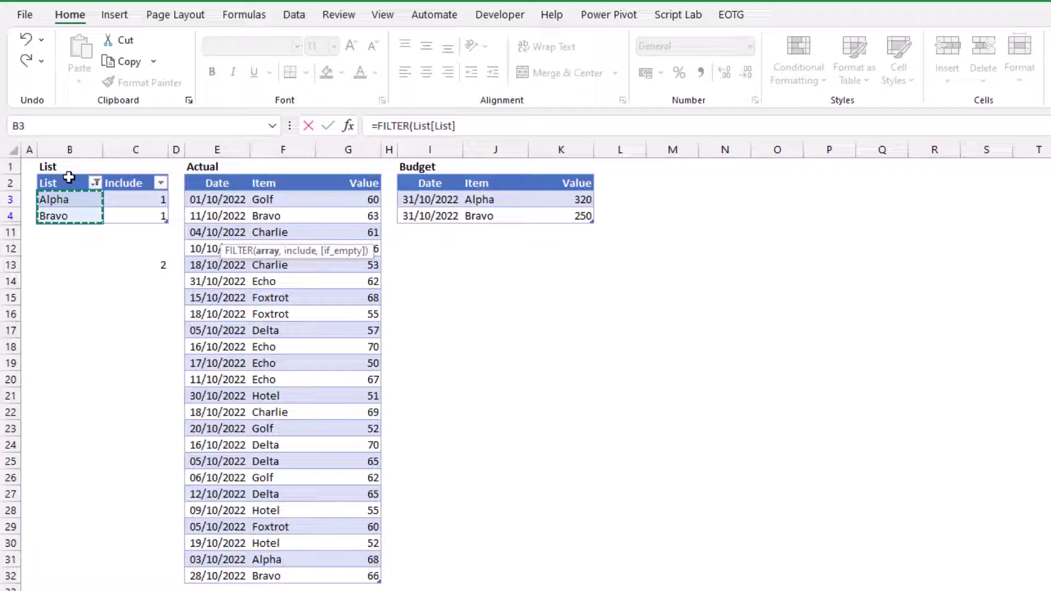
{"action": "type", "text": ","}
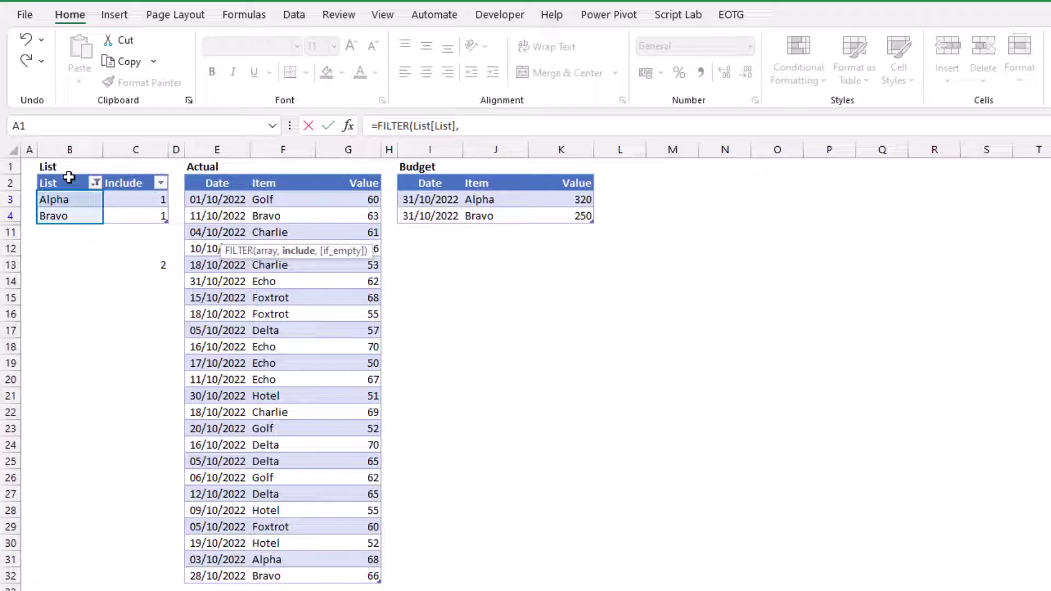
{"action": "left_click", "coordinate": [122, 176]}
{"action": "type", "text": "="}
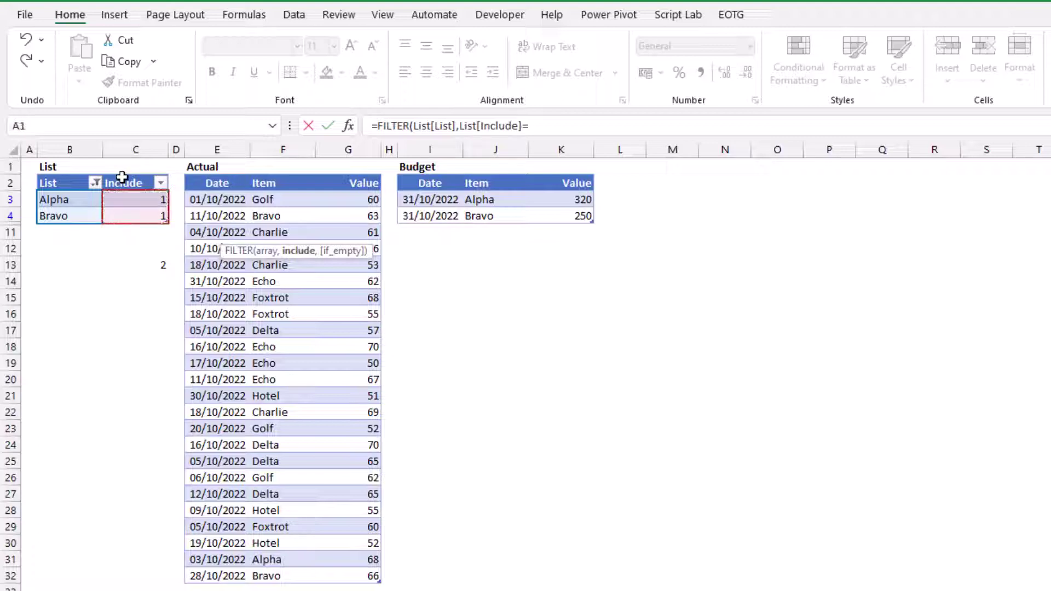
{"action": "type", "text": "1,\"No va"}
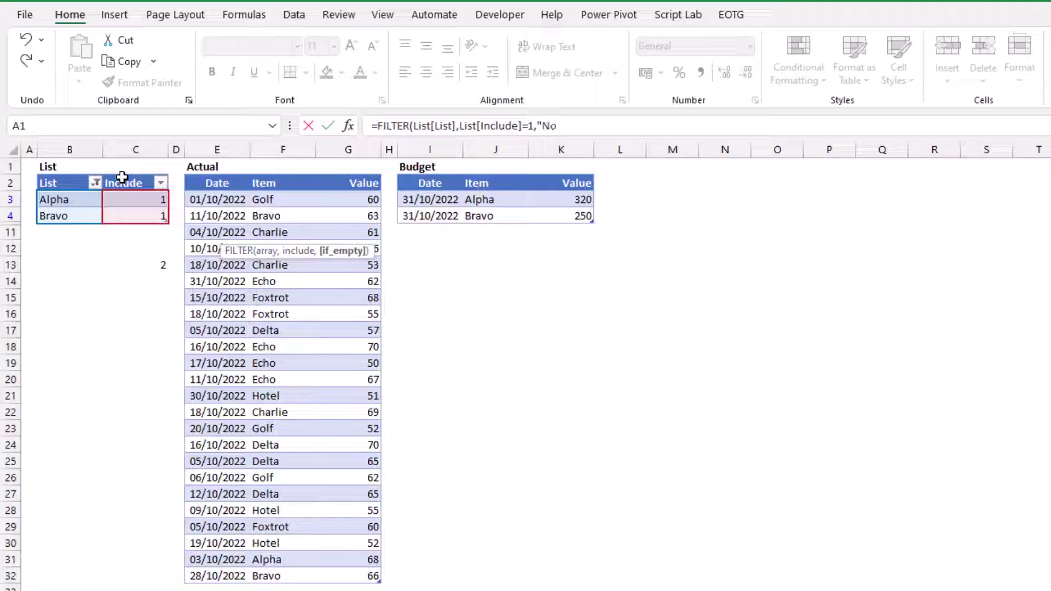
{"action": "type", "text": "lues\")"}
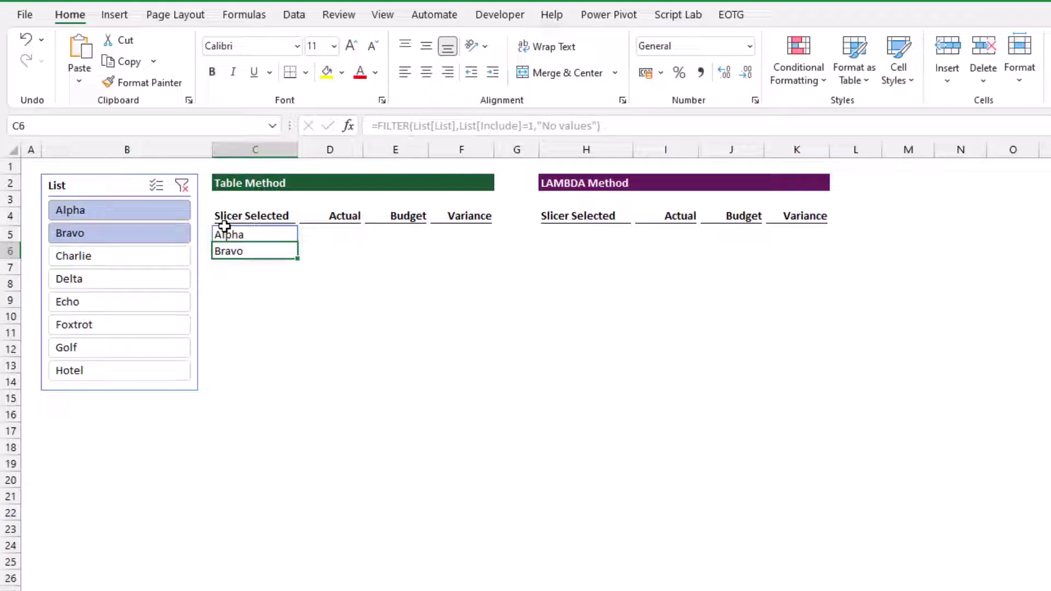
- Try Charlie, Delta and Echo alone, then add Bravo and Charlie so Bravo, Charlie, Echo spill
{"action": "left_click", "coordinate": [225, 234]}
{"action": "left_click", "coordinate": [237, 251]}
{"action": "left_click", "coordinate": [143, 261]}
{"action": "left_click", "coordinate": [139, 283]}
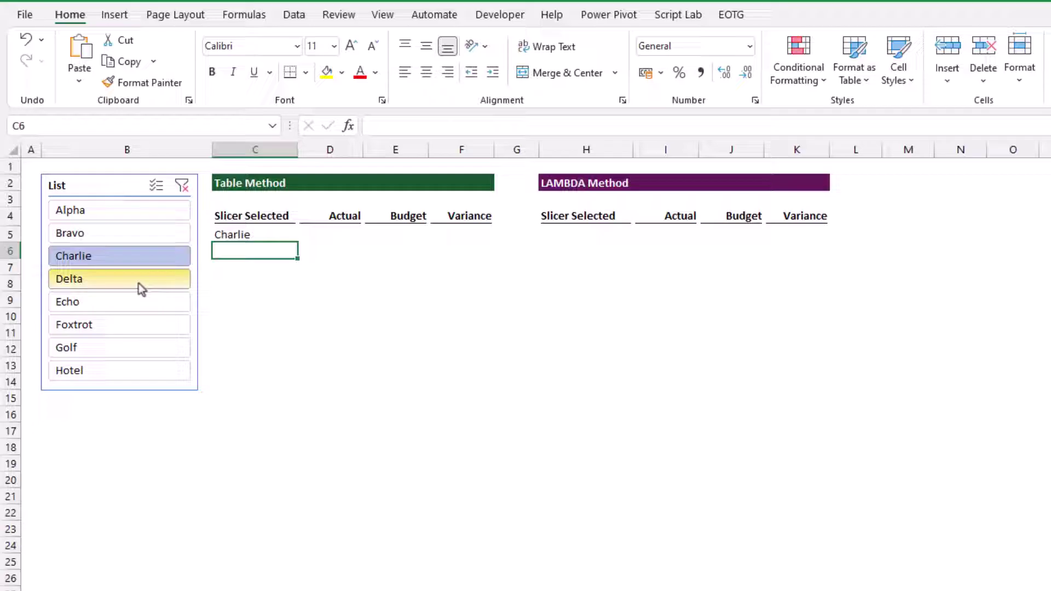
{"action": "left_click", "coordinate": [132, 304]}
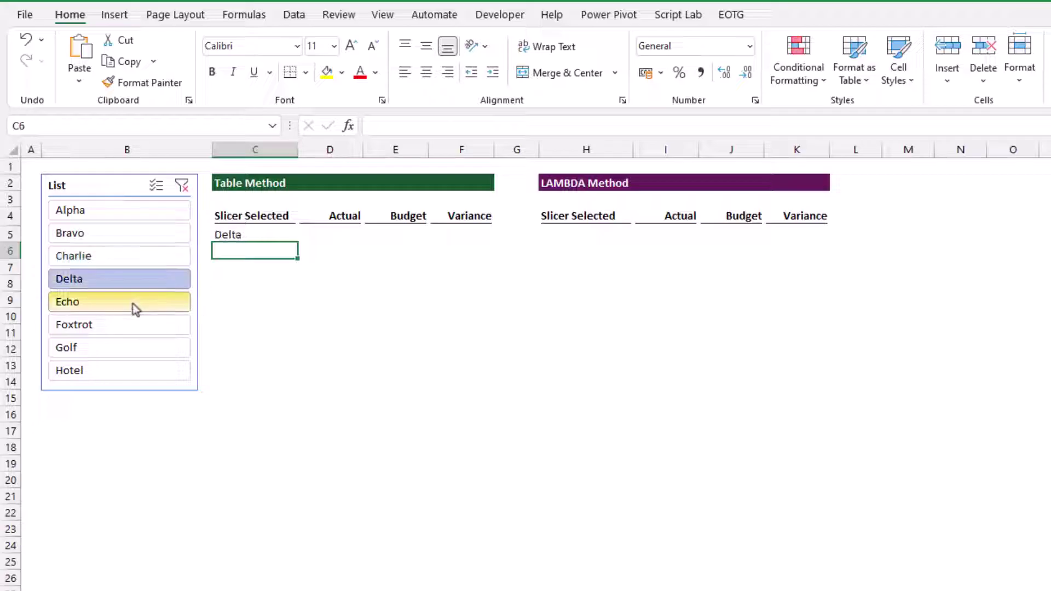
{"action": "left_click", "coordinate": [126, 238], "text": "ctrl"}
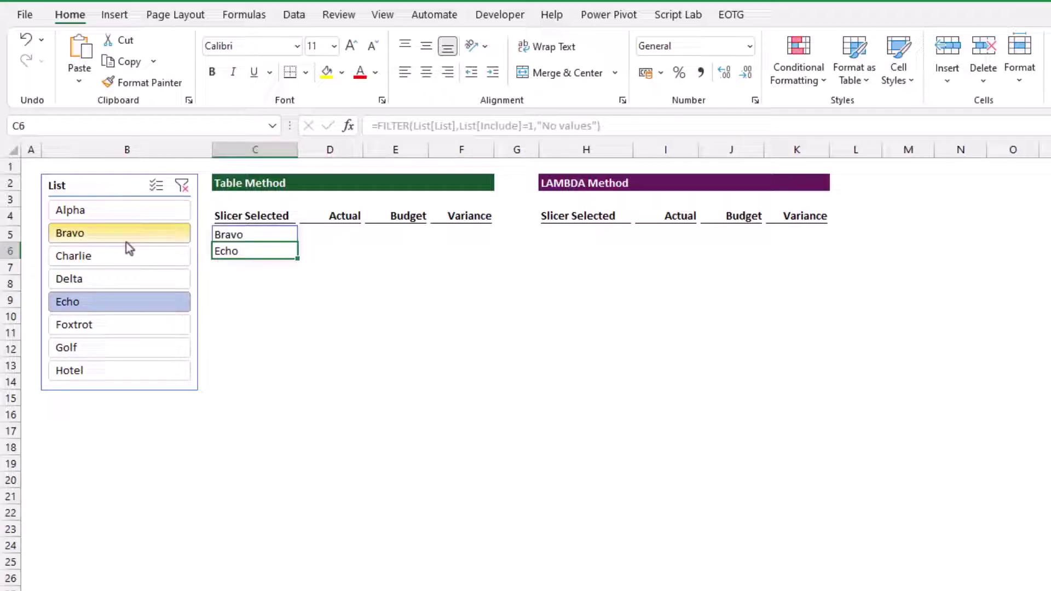
{"action": "left_click", "coordinate": [127, 259], "text": "ctrl"}
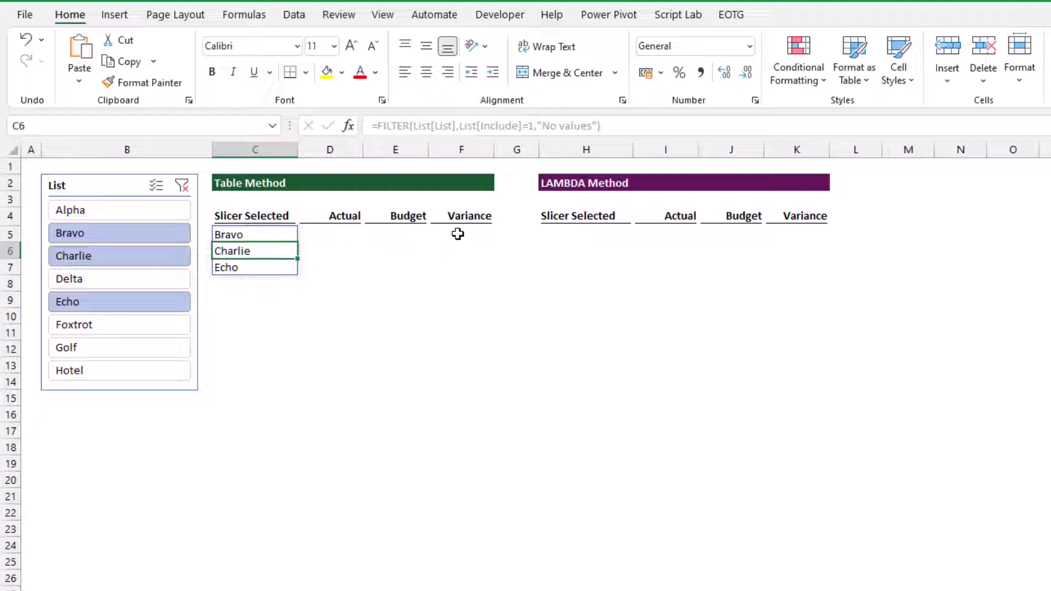
- In D5 enter =SUMIFS(Actual[Value],Actual[Item],Report!C5#), spilling 239, 183 and 249
{"action": "left_click", "coordinate": [345, 232]}
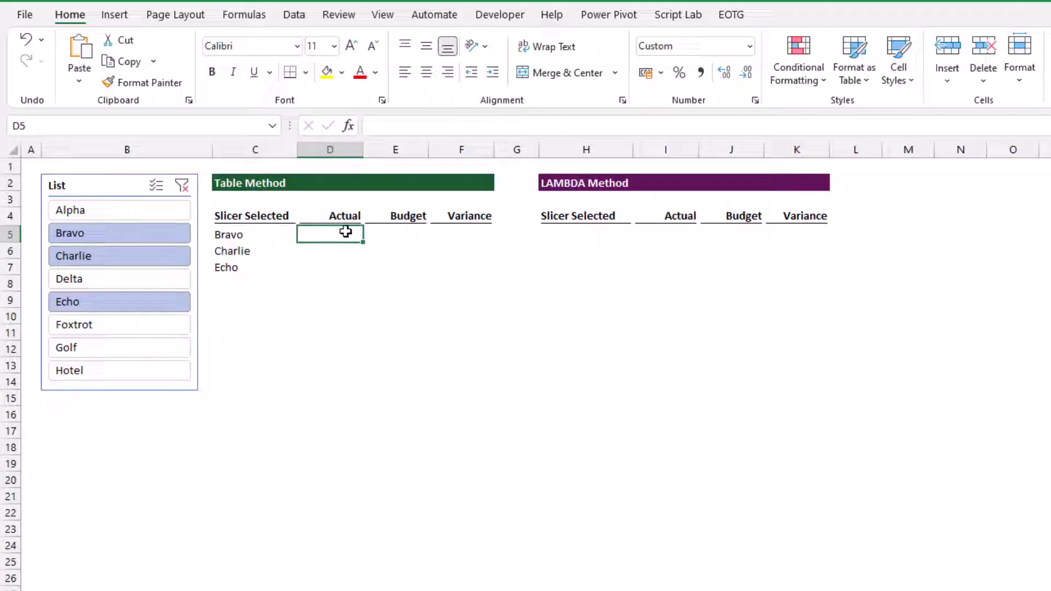
{"action": "type", "text": "=SUM"}
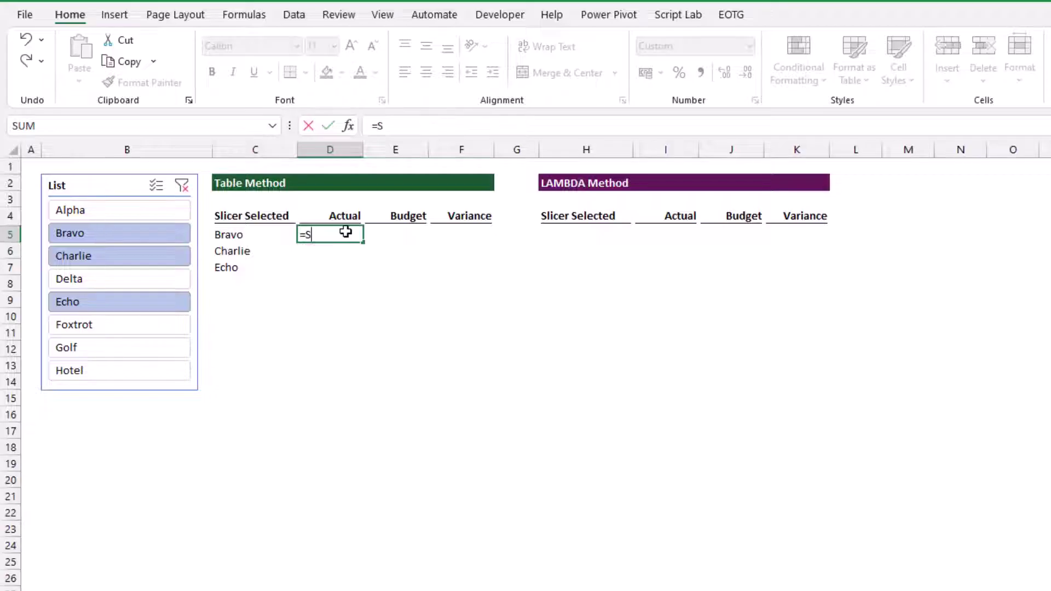
{"action": "type", "text": "IFS("}
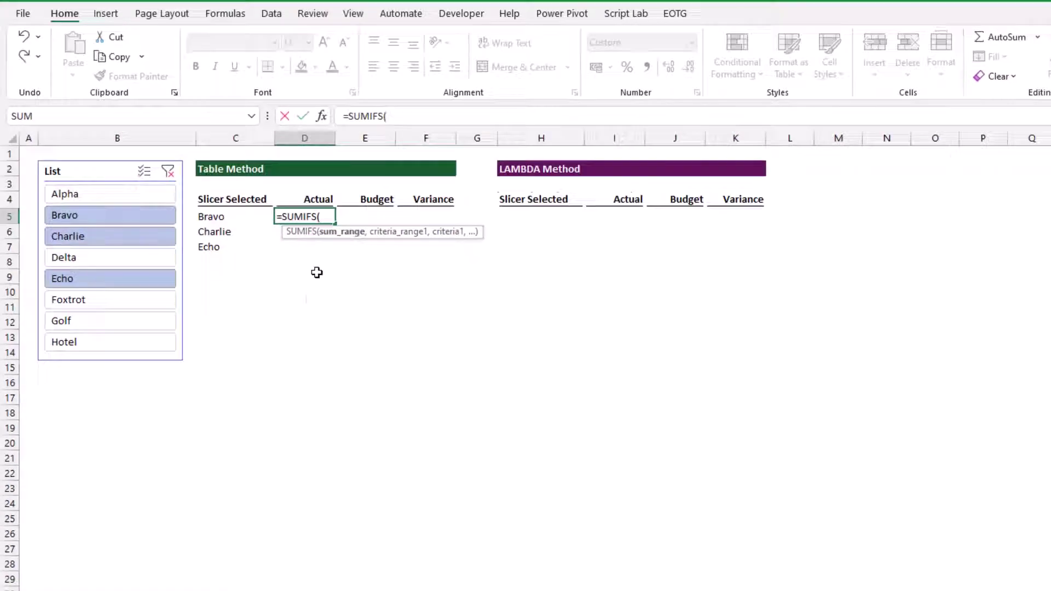
{"action": "left_click", "coordinate": [123, 586]}
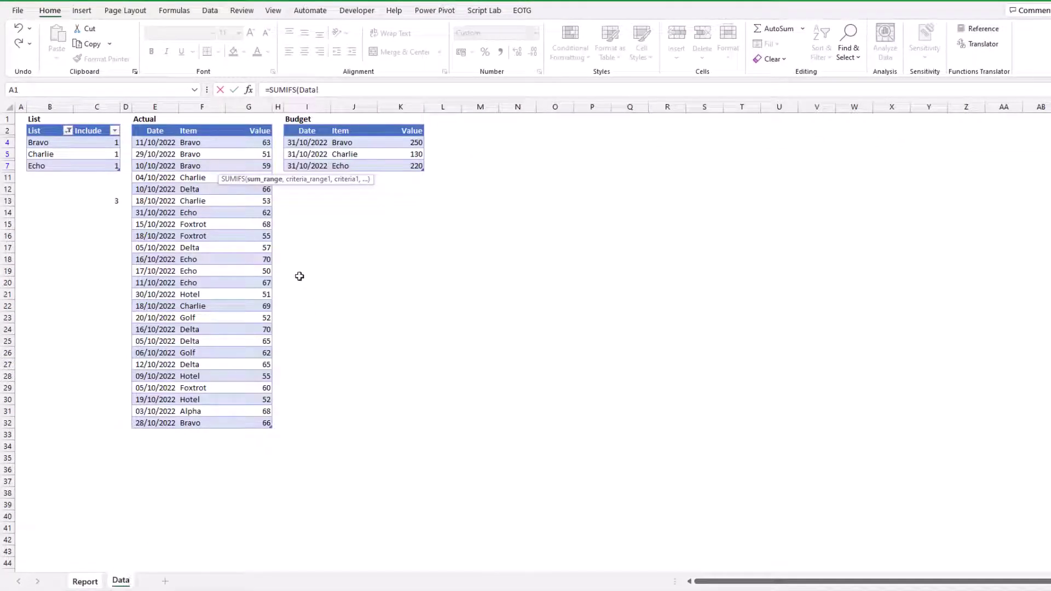
{"action": "left_click", "coordinate": [243, 127]}
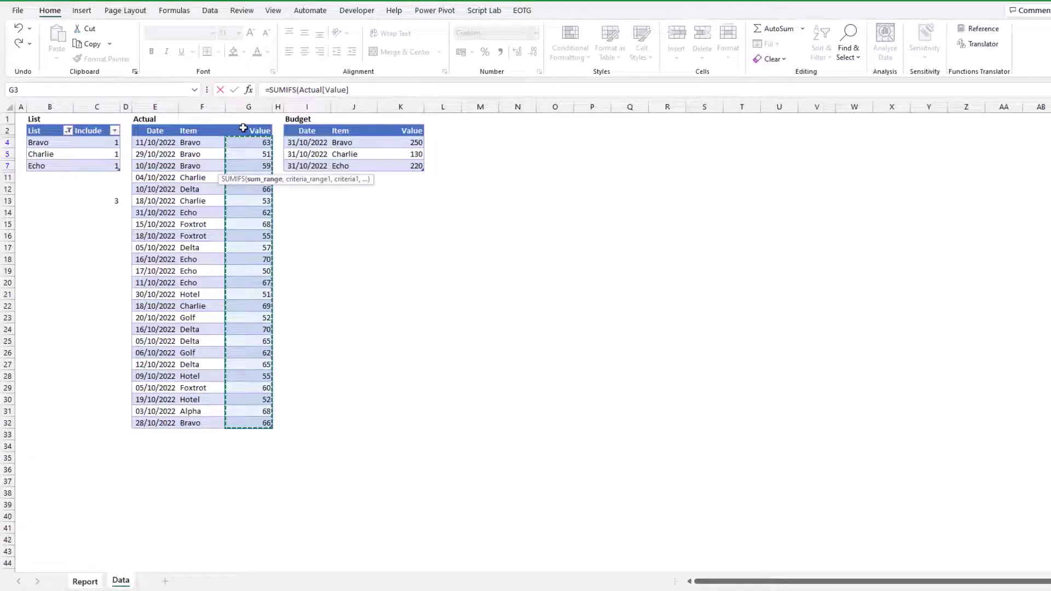
{"action": "type", "text": ","}
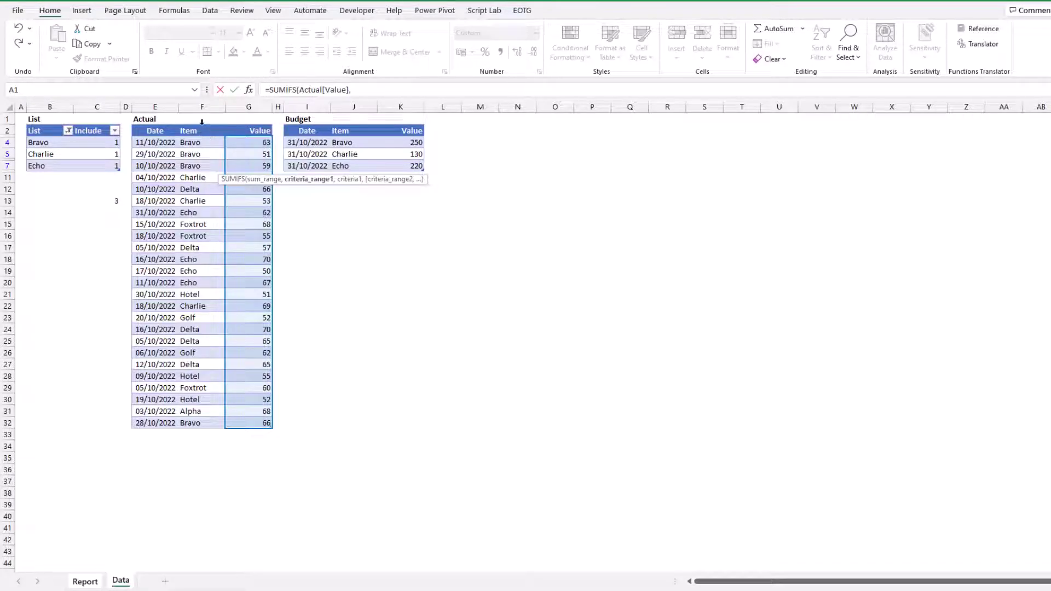
{"action": "left_click", "coordinate": [202, 125]}
{"action": "type", "text": ","}
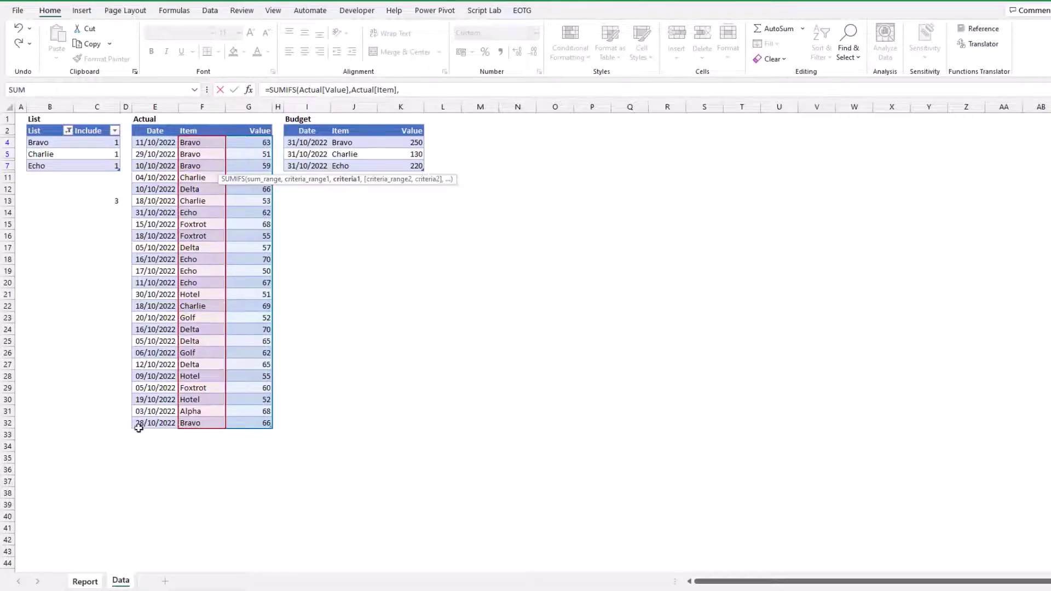
{"action": "left_click", "coordinate": [85, 581]}
{"action": "left_click", "coordinate": [168, 168]}
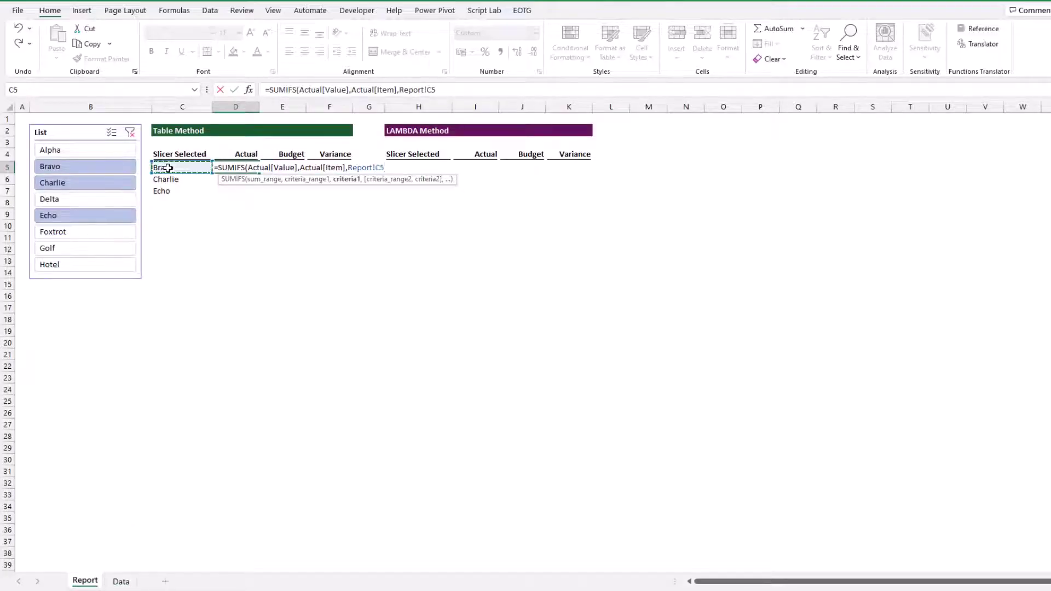
{"action": "type", "text": "#"}
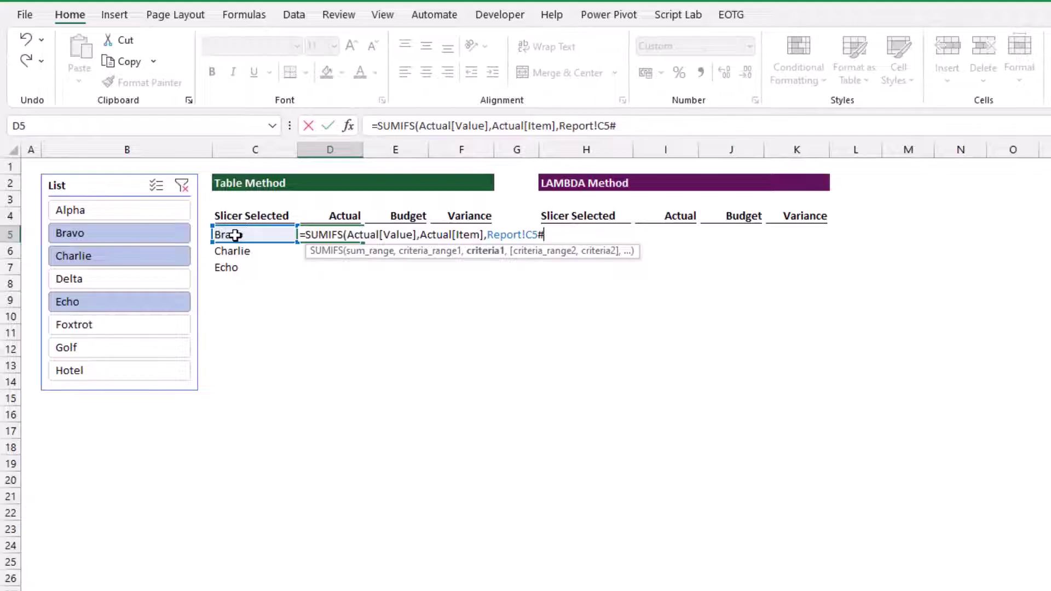
{"action": "type", "text": ")"}
{"action": "key", "text": "ctrl+Return"}
{"action": "key", "text": "Return"}
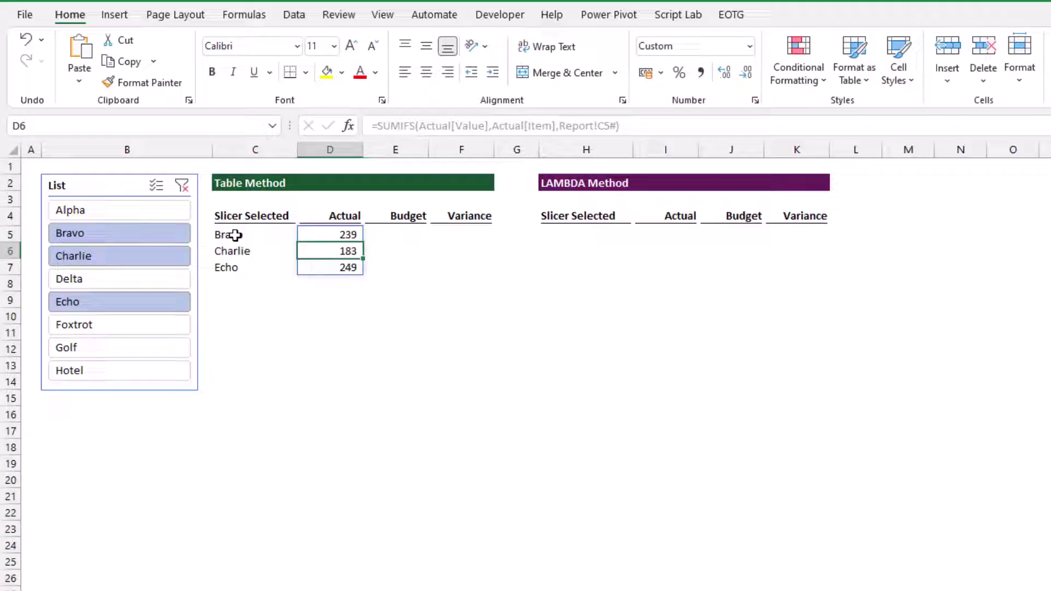
- In E5 enter =SUMIFS(Budget[Value],Budget[Item],Report!C5#), spilling Budget totals 250, 130, 220
{"action": "left_click", "coordinate": [385, 233]}
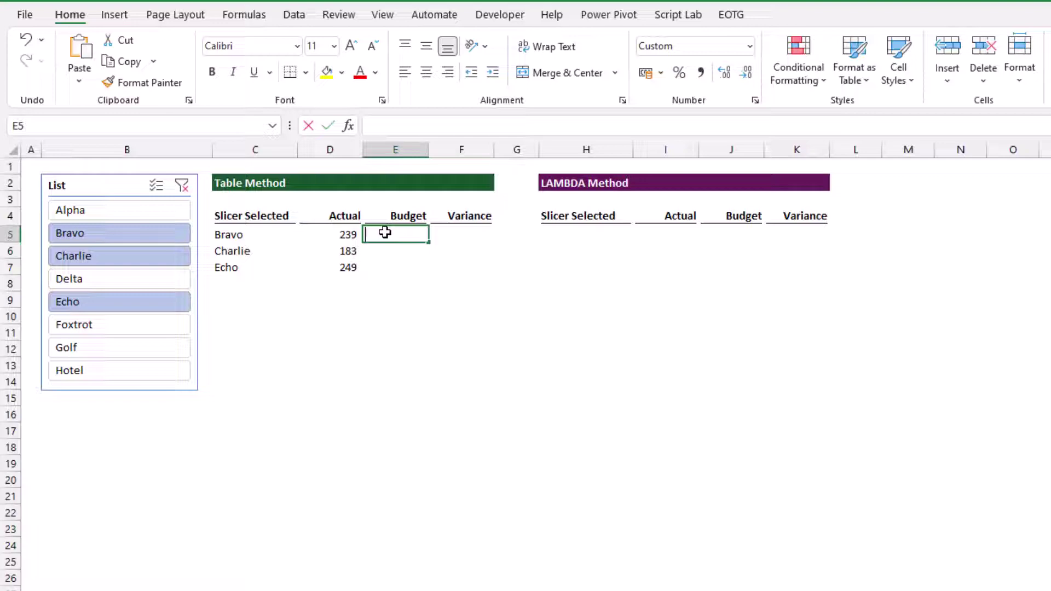
{"action": "type", "text": "=SUMIFS("}
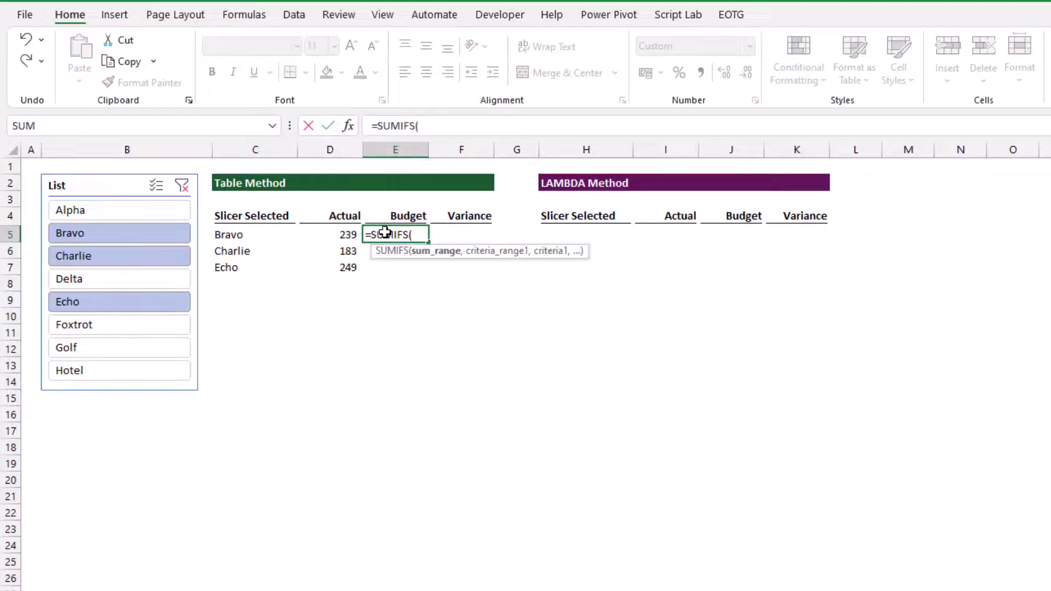
{"action": "left_click", "coordinate": [121, 581]}
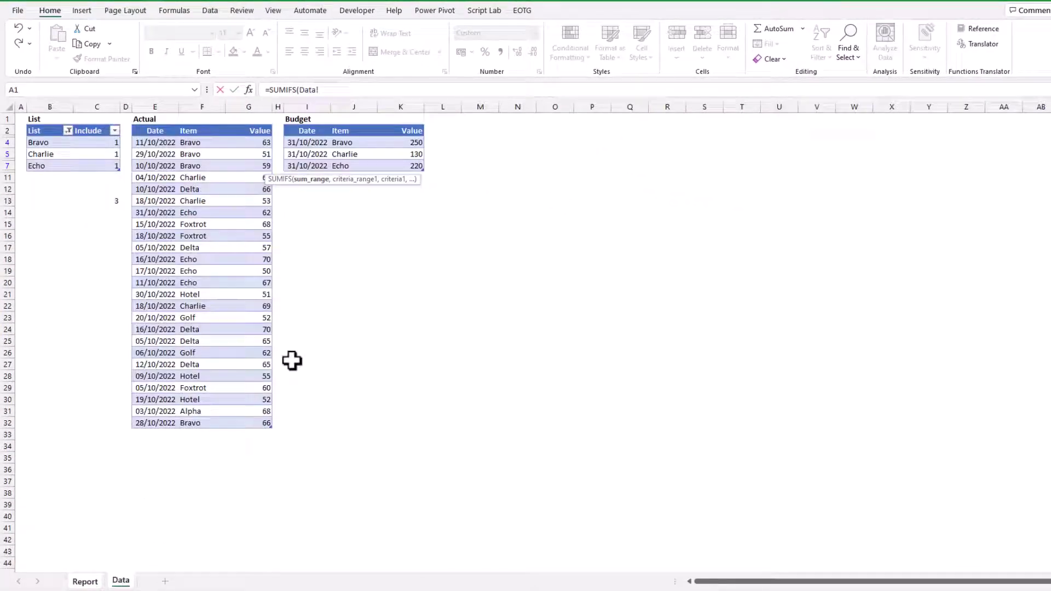
{"action": "left_click", "coordinate": [412, 123]}
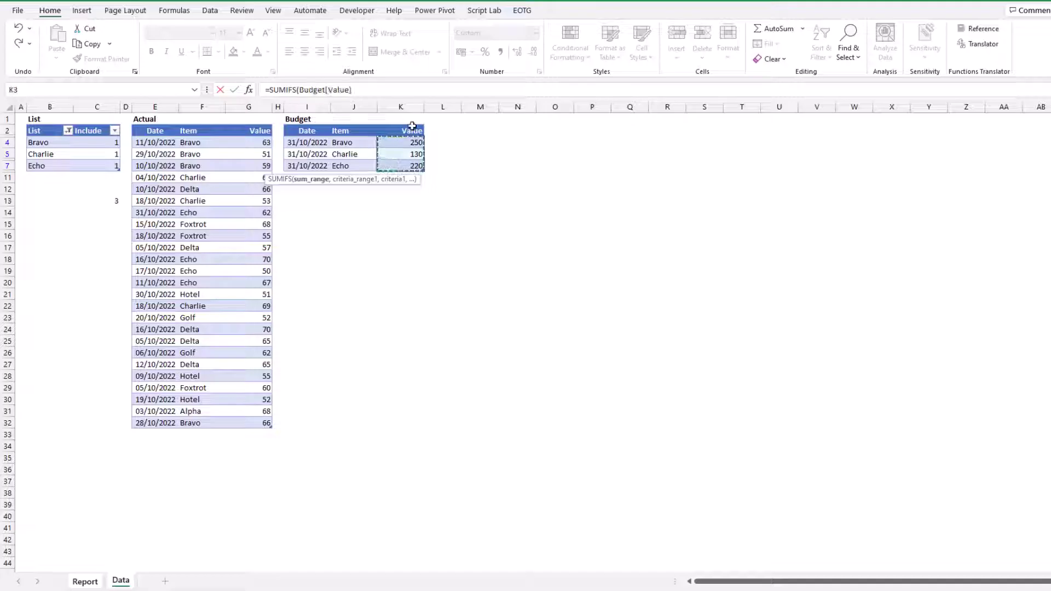
{"action": "type", "text": ","}
{"action": "left_click", "coordinate": [354, 123]}
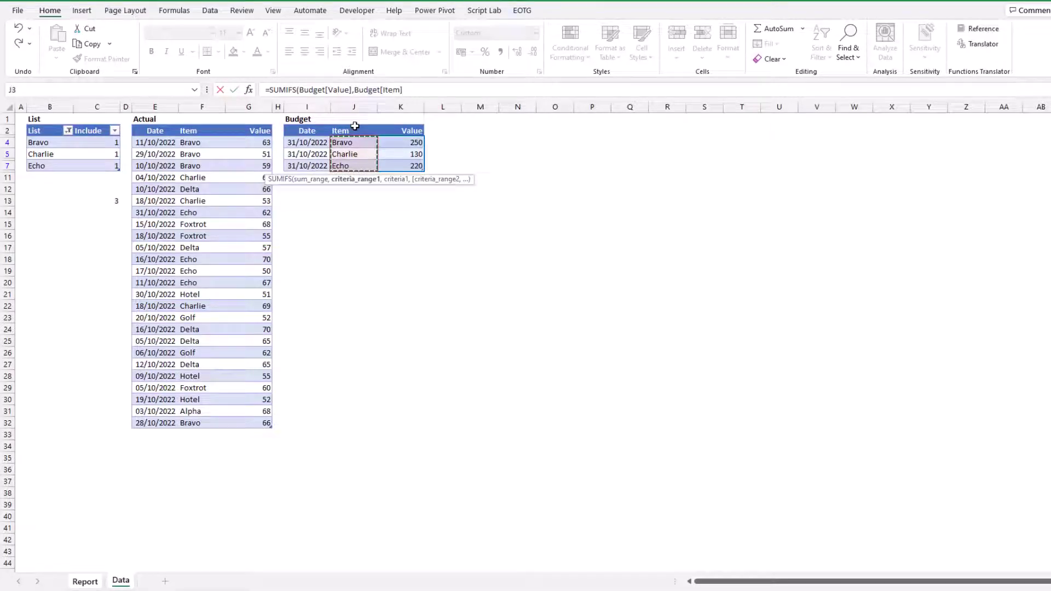
{"action": "type", "text": ","}
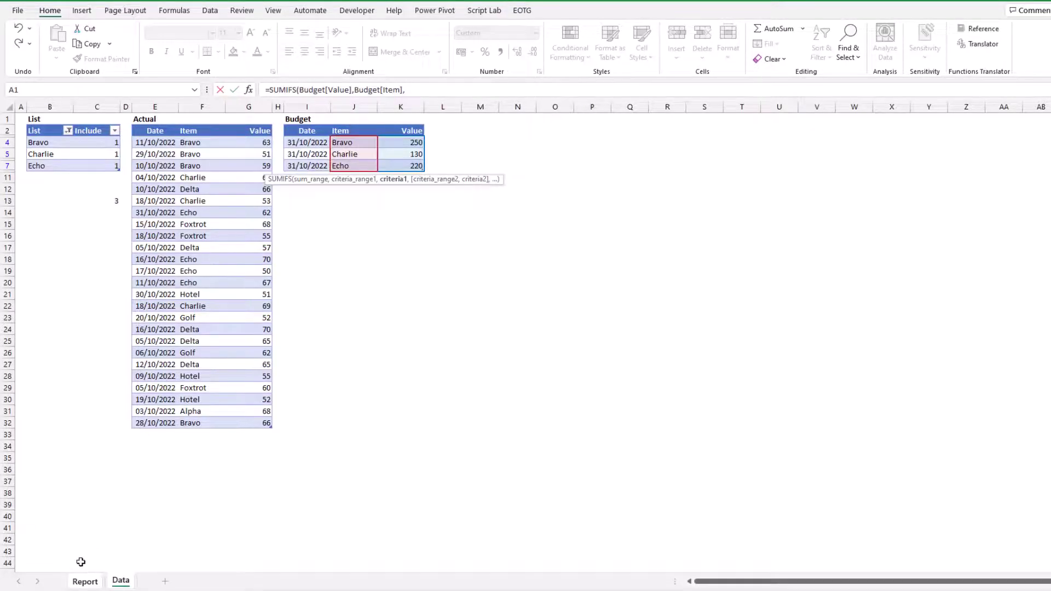
{"action": "left_click", "coordinate": [85, 582]}
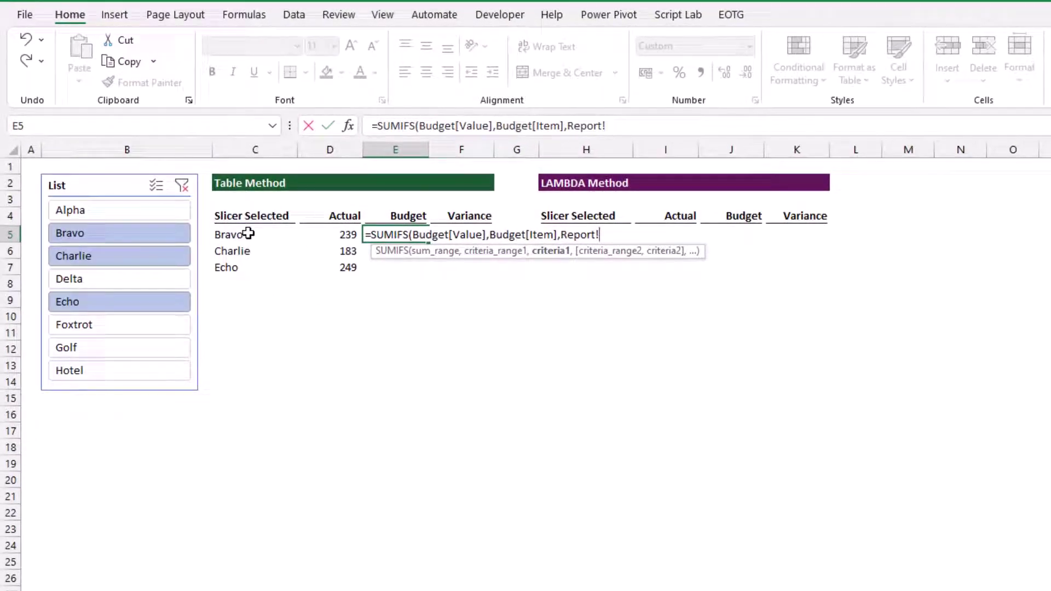
{"action": "left_click", "coordinate": [248, 234]}
{"action": "type", "text": "#)"}
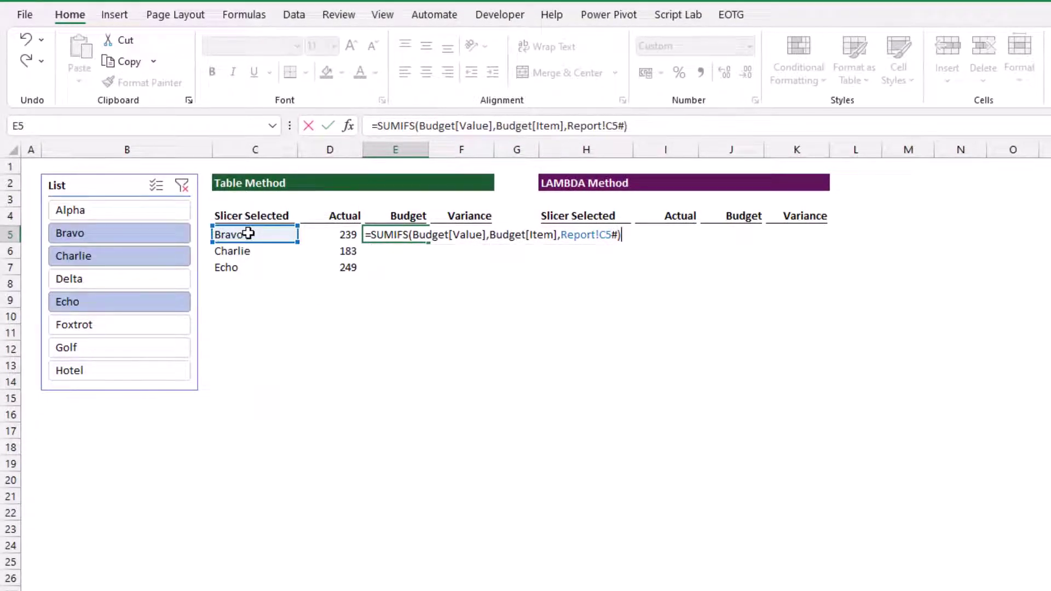
{"action": "key", "text": "Return"}
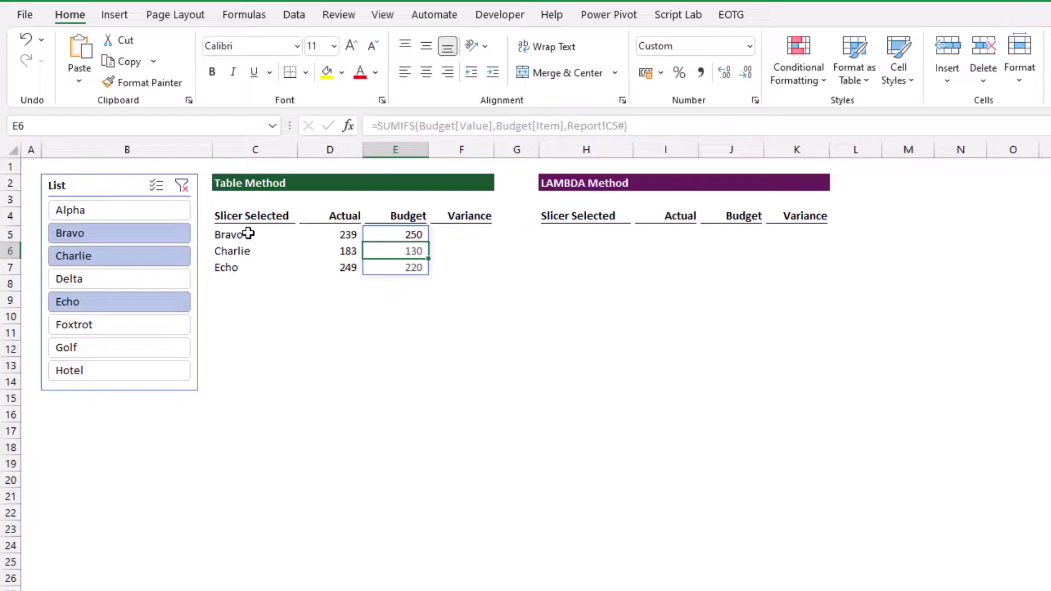
- In F5 enter the Variance formula =D5#-E5#, spilling (11), 53 and 29
{"action": "left_click", "coordinate": [464, 235]}
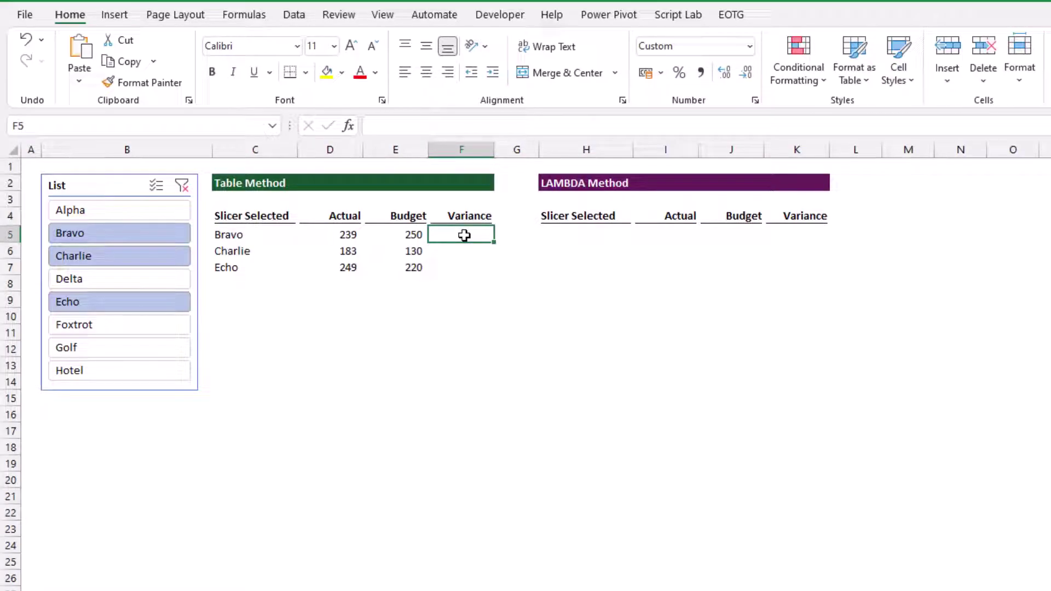
{"action": "type", "text": "="}
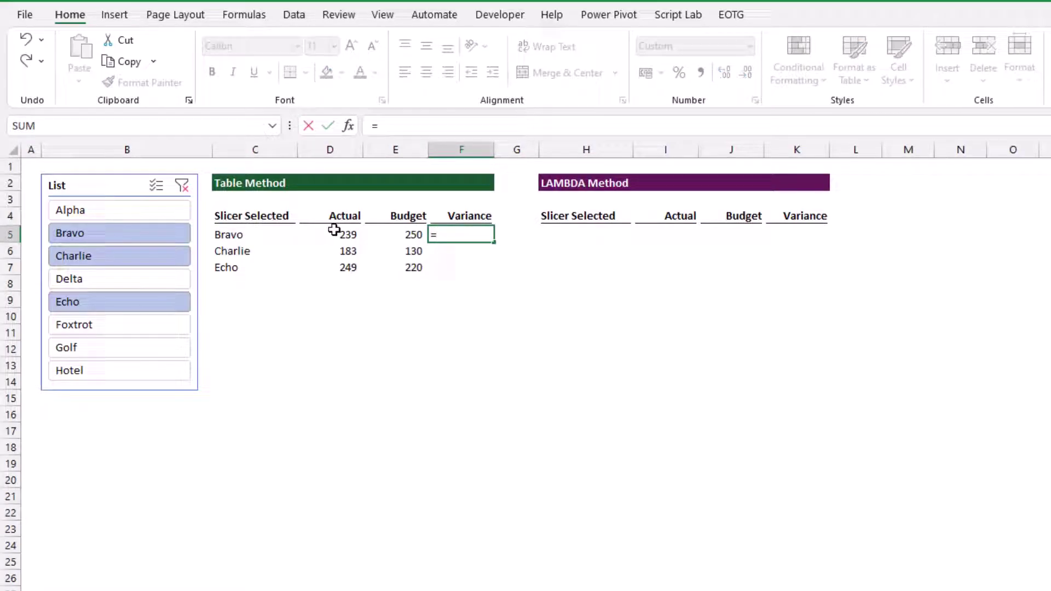
{"action": "left_click", "coordinate": [335, 232]}
{"action": "type", "text": "-"}
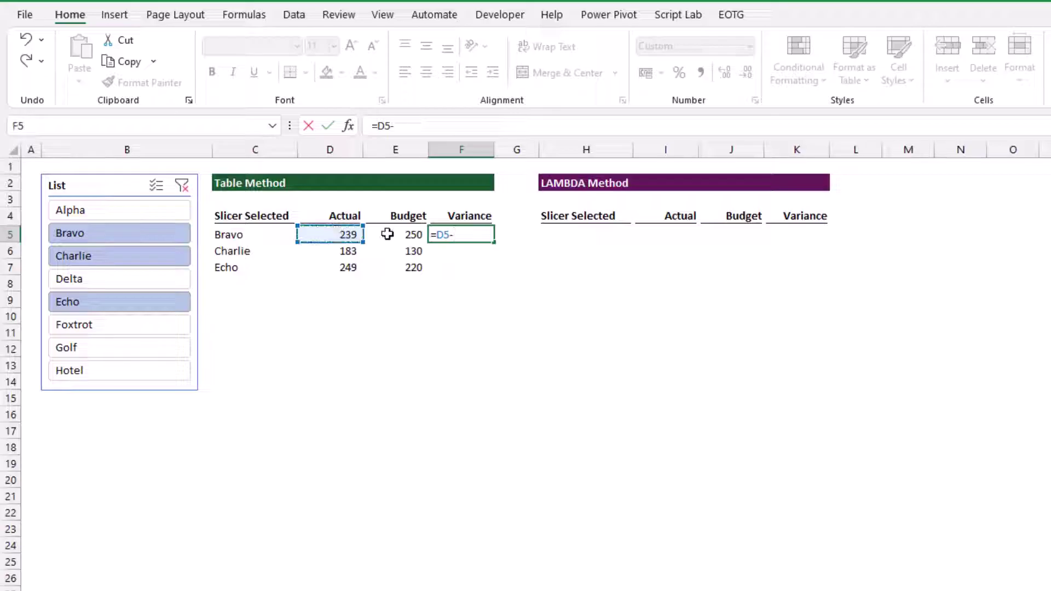
{"action": "left_click", "coordinate": [388, 234]}
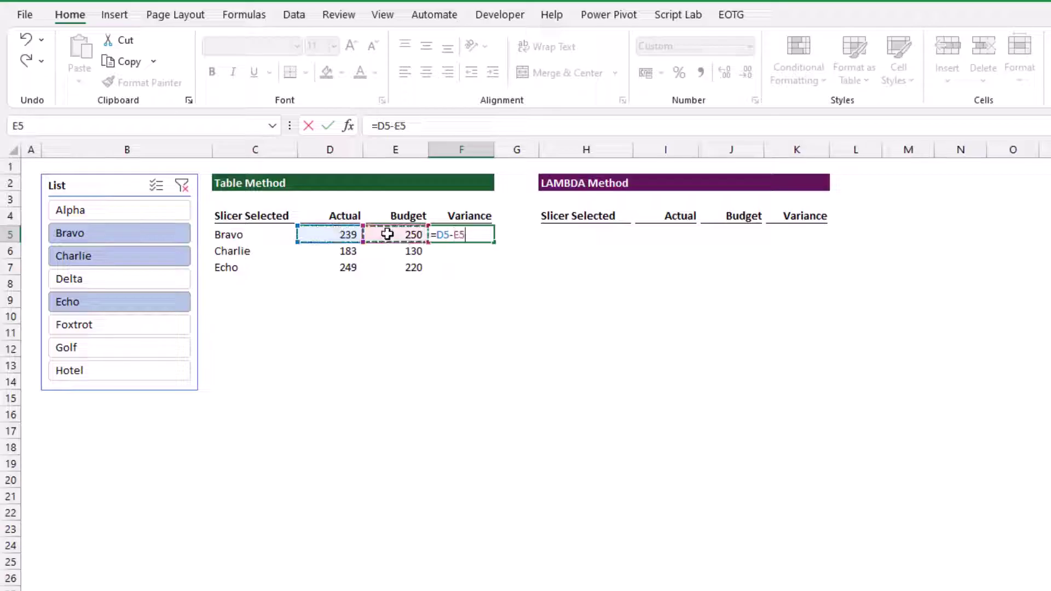
{"action": "left_click", "coordinate": [450, 235]}
{"action": "type", "text": "#"}
{"action": "left_click", "coordinate": [479, 235]}
{"action": "type", "text": "#"}
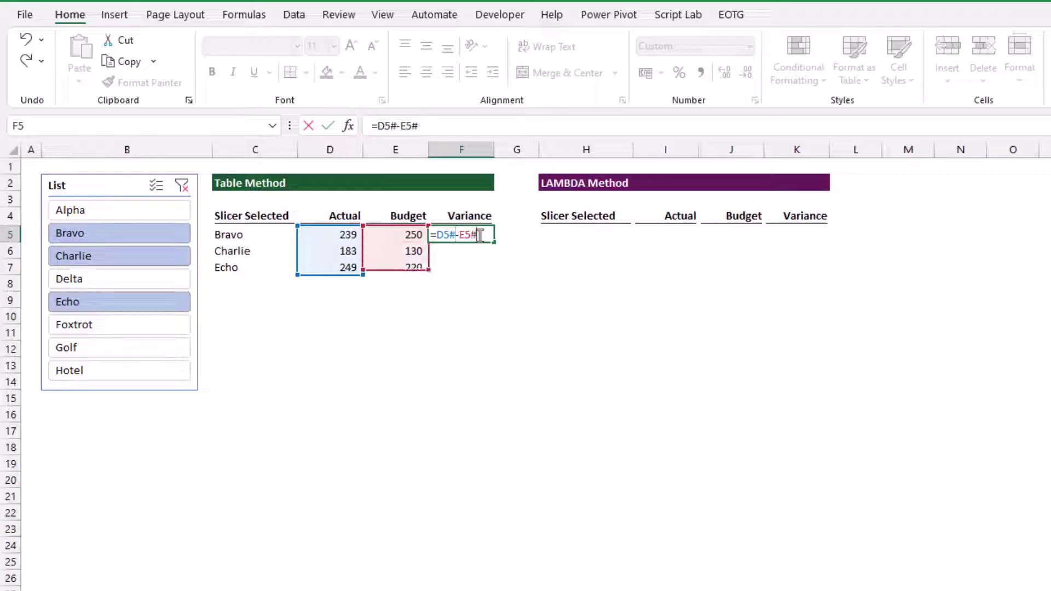
{"action": "key", "text": "Return"}
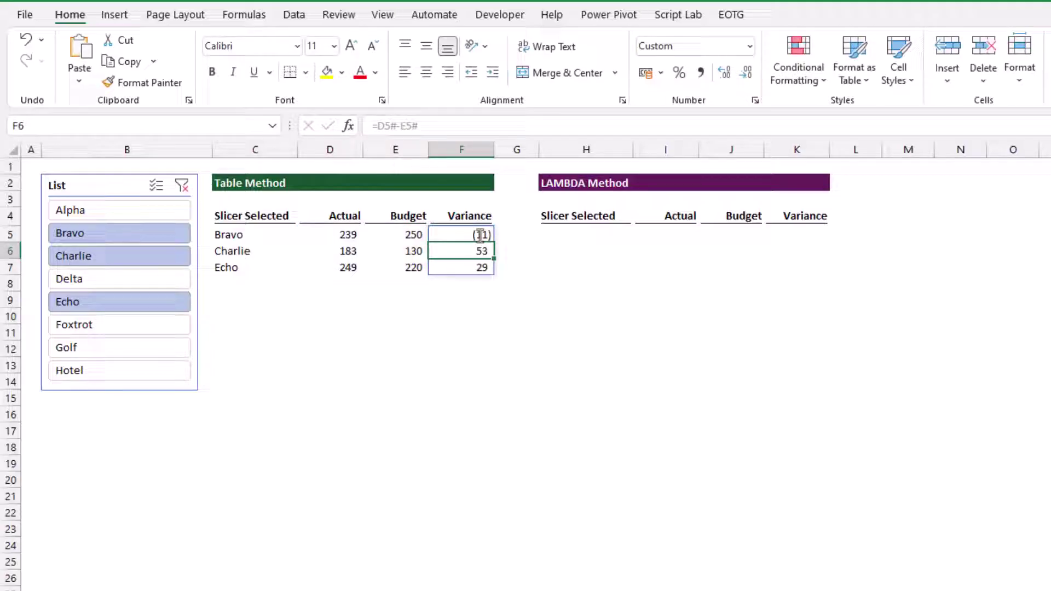
- Try Delta, Foxtrot and Charlie alone, then pick Alpha, Bravo and Charlie, adding Alpha 297, 320, (23)
{"action": "left_click", "coordinate": [525, 298]}
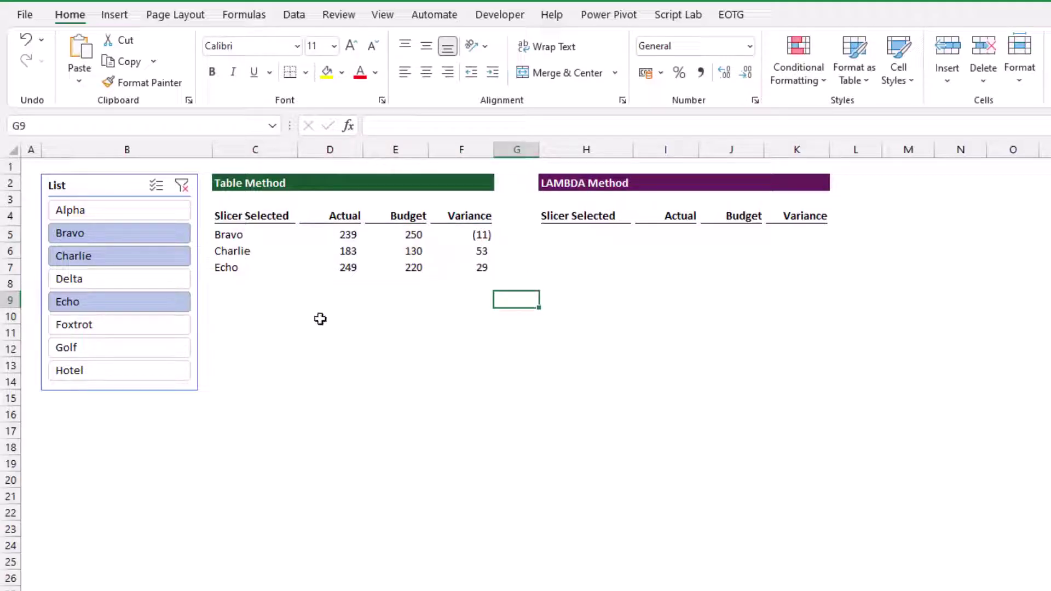
{"action": "left_click", "coordinate": [162, 285]}
{"action": "left_click", "coordinate": [149, 321]}
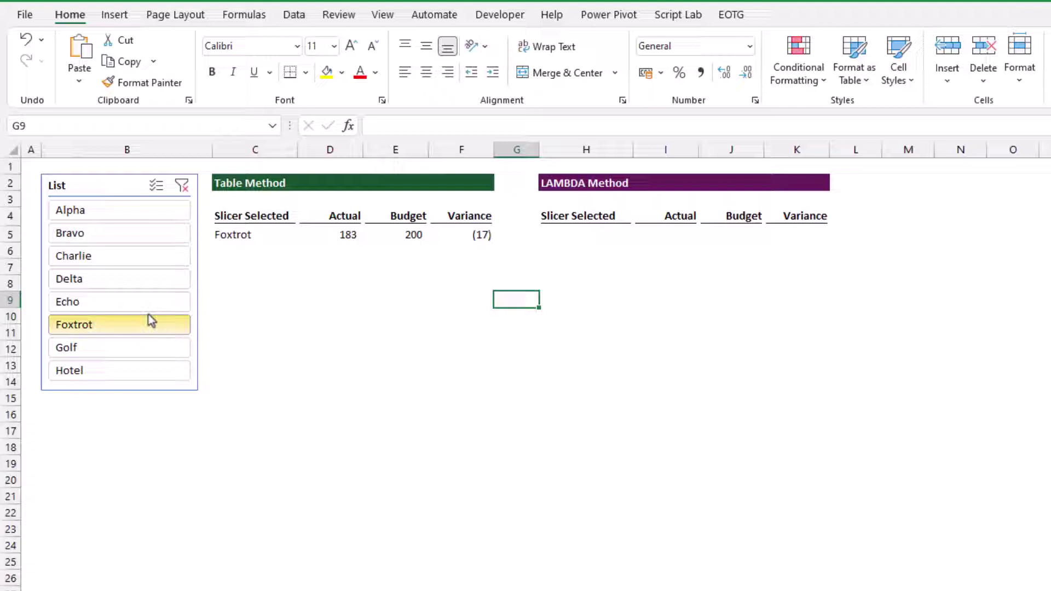
{"action": "left_click", "coordinate": [145, 258]}
{"action": "left_click_drag", "start_coordinate": [143, 247], "coordinate": [141, 215]}
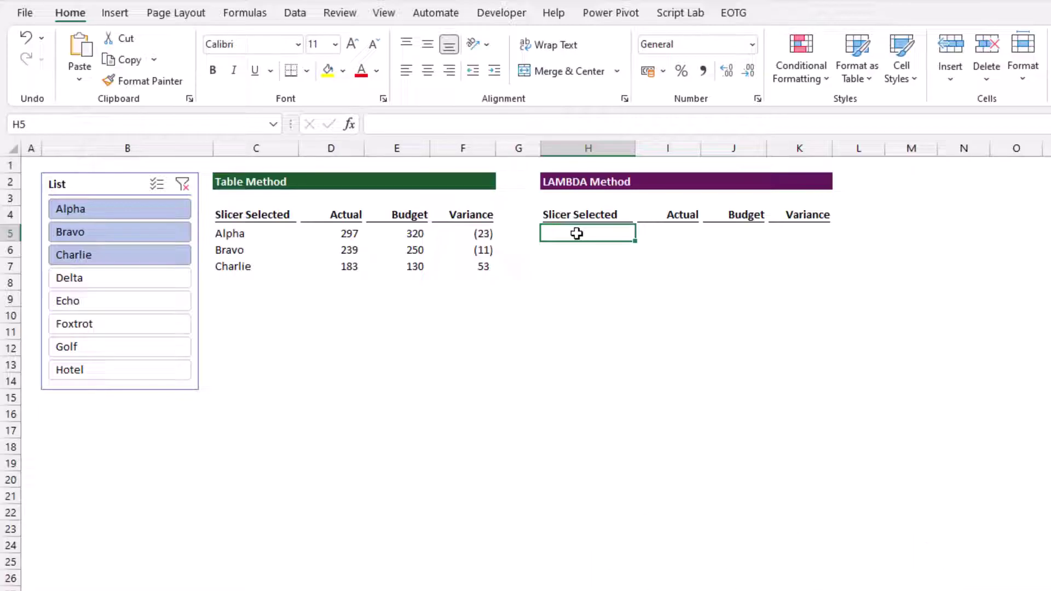
{"action": "double_click", "coordinate": [576, 234]}
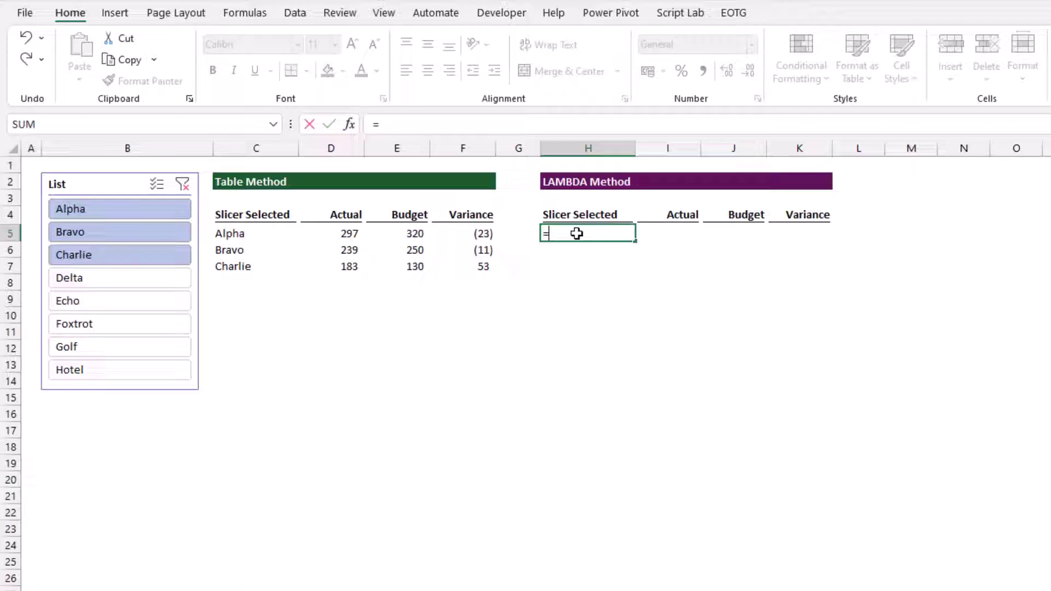
- Enter =LAMBDA(x,SUBTOTAL(3,x)) in H5, using function 3 (COUNTA) for SUBTOTAL
{"action": "type", "text": "L"}
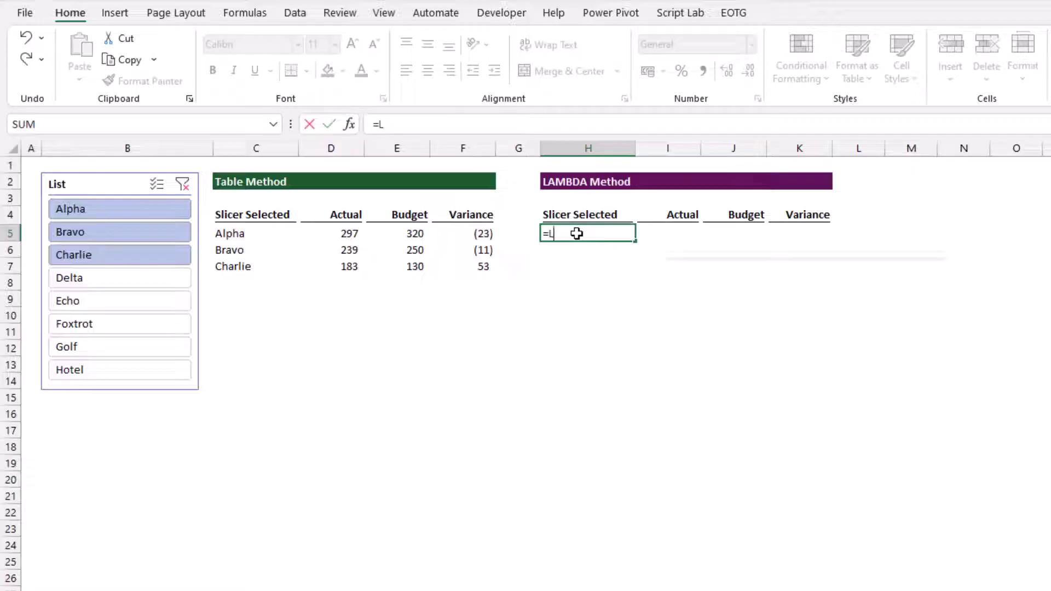
{"action": "type", "text": "AMBDA("}
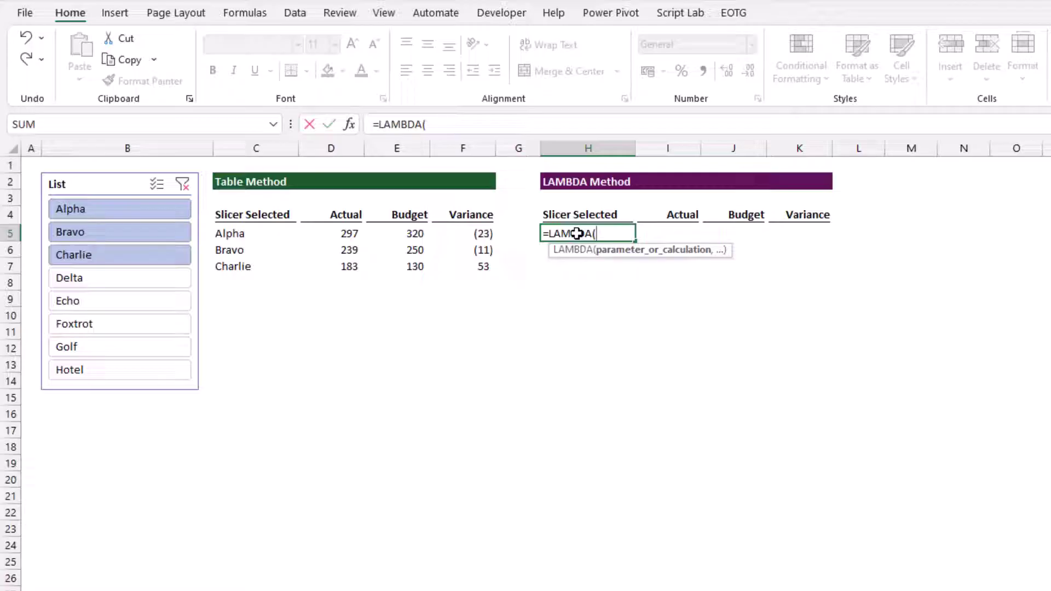
{"action": "type", "text": "x,"}
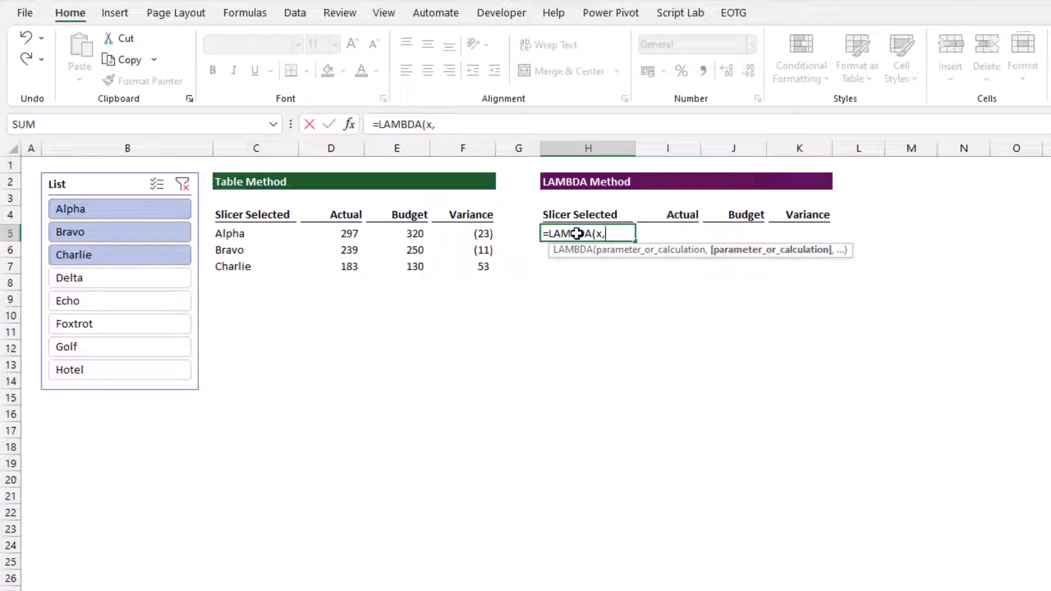
{"action": "type", "text": "SUBT"}
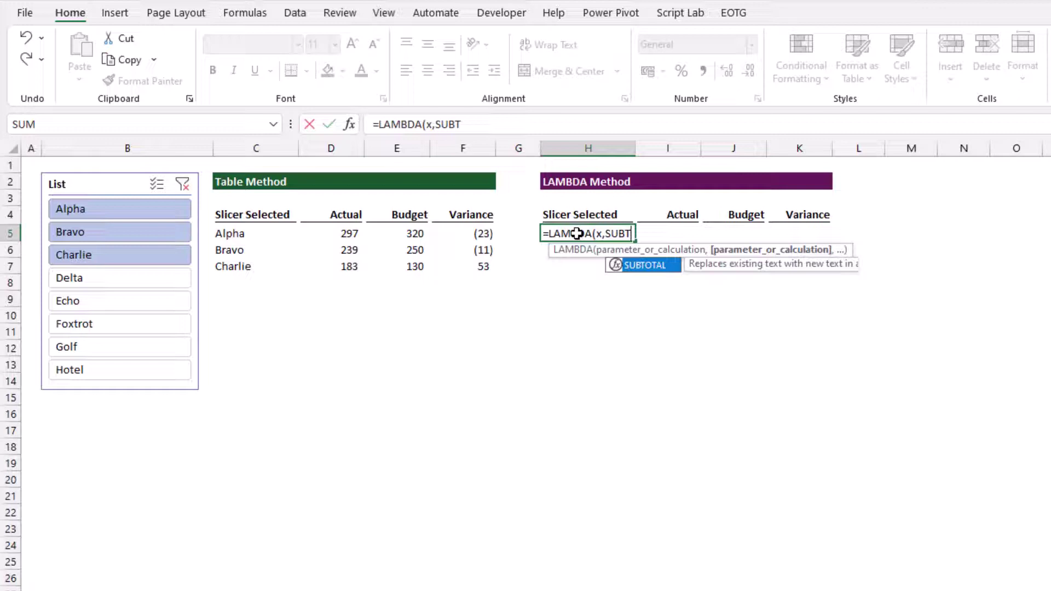
{"action": "type", "text": "OTAL("}
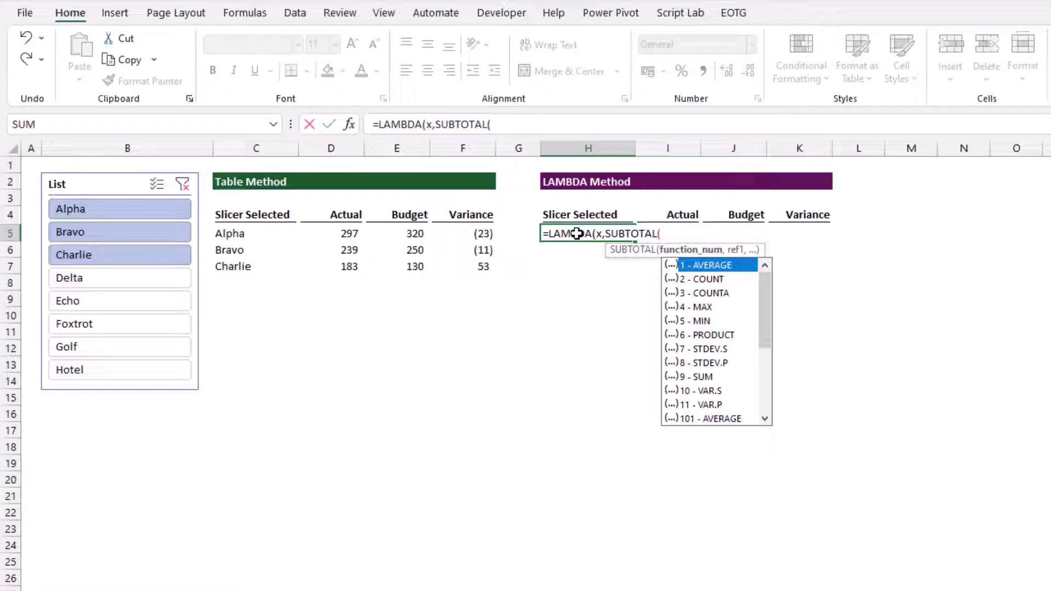
{"action": "double_click", "coordinate": [713, 293]}
{"action": "type", "text": ","}
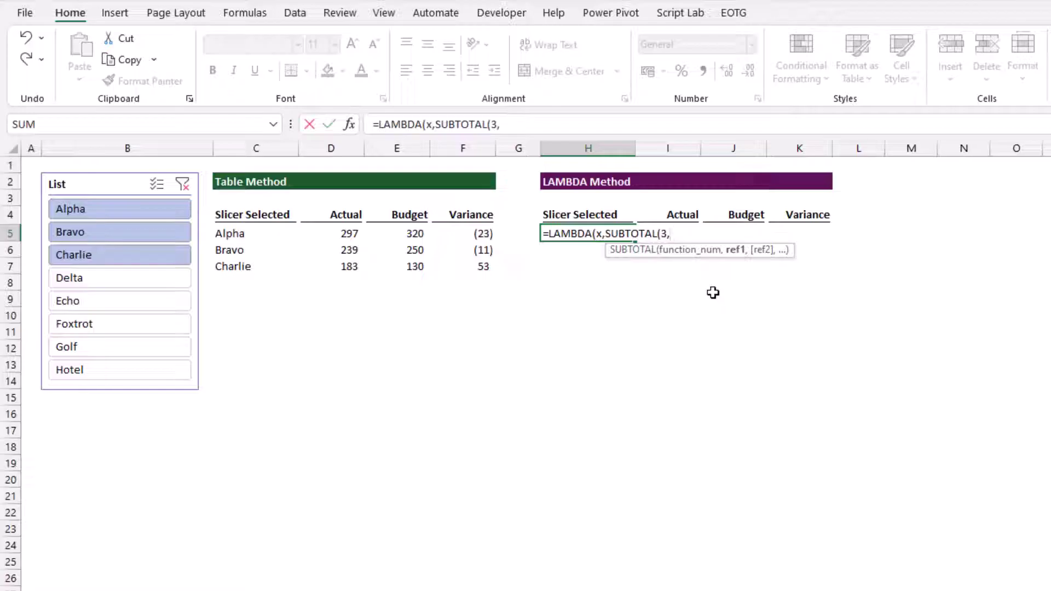
{"action": "type", "text": "x"}
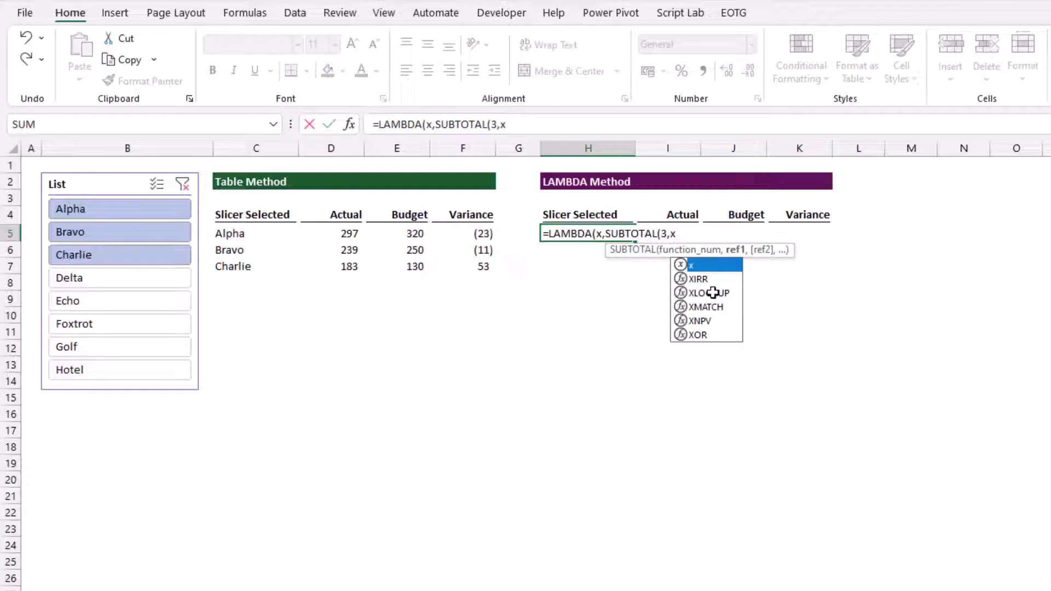
{"action": "type", "text": ")"}
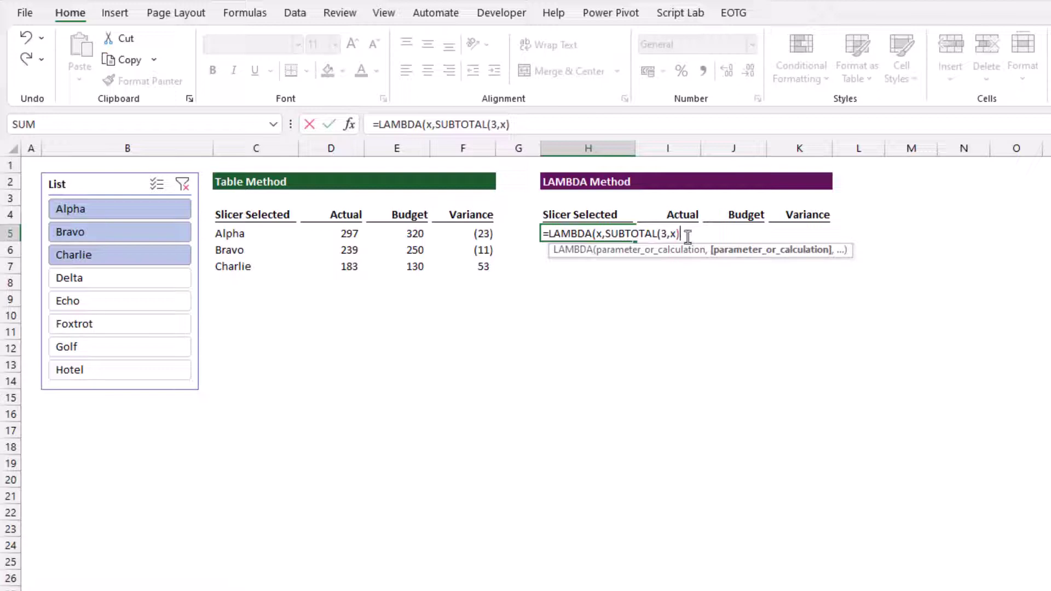
{"action": "type", "text": ")"}
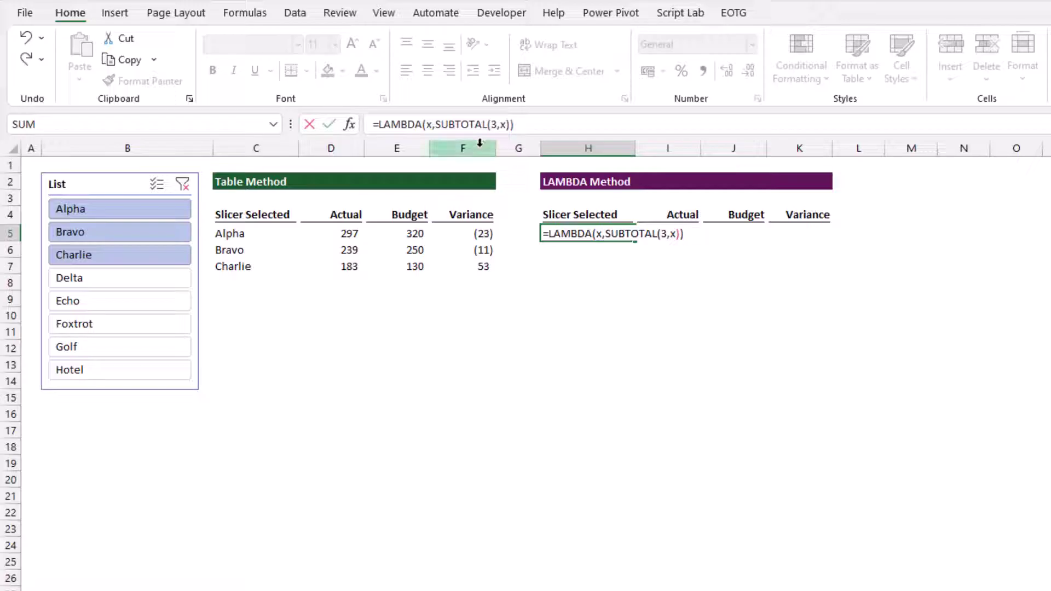
- Wrap the H5 LAMBDA in BYROW over List[List], spilling 1 for visible items and 0 otherwise
{"action": "left_click", "coordinate": [380, 124]}
{"action": "type", "text": "BYROW"}
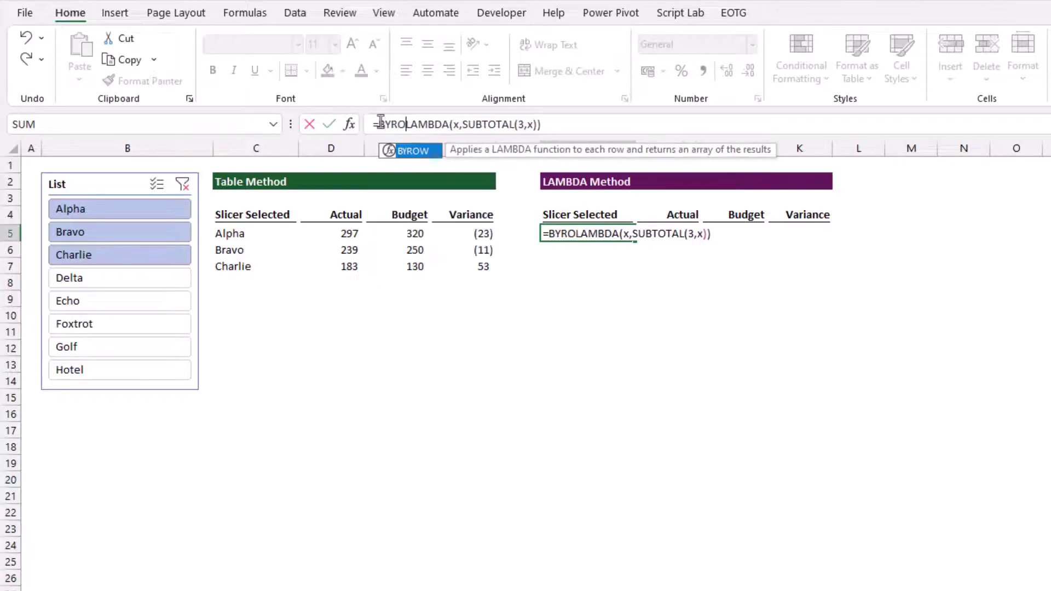
{"action": "type", "text": "("}
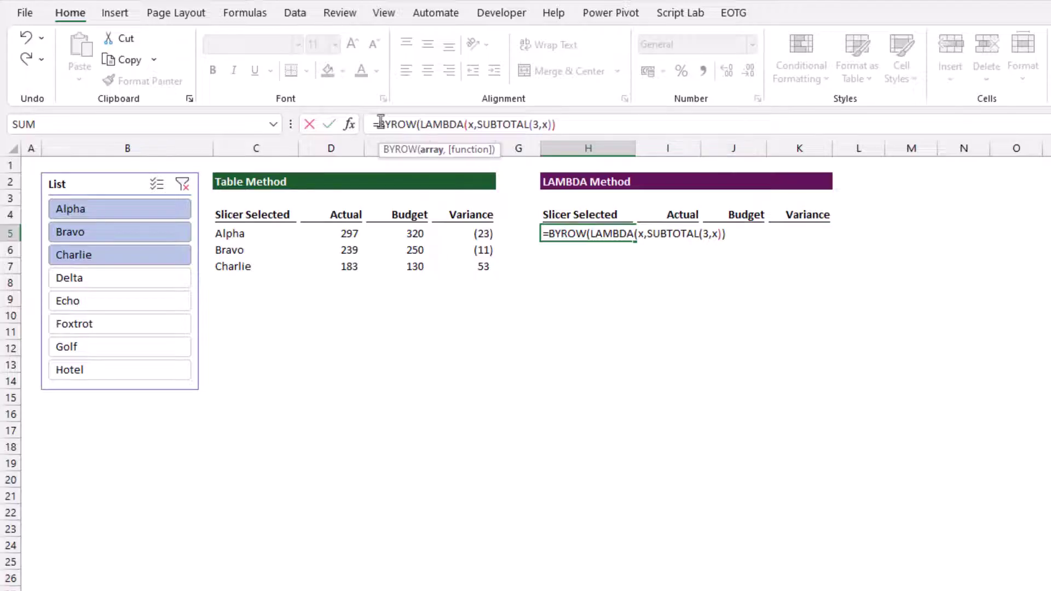
{"action": "left_click", "coordinate": [121, 580]}
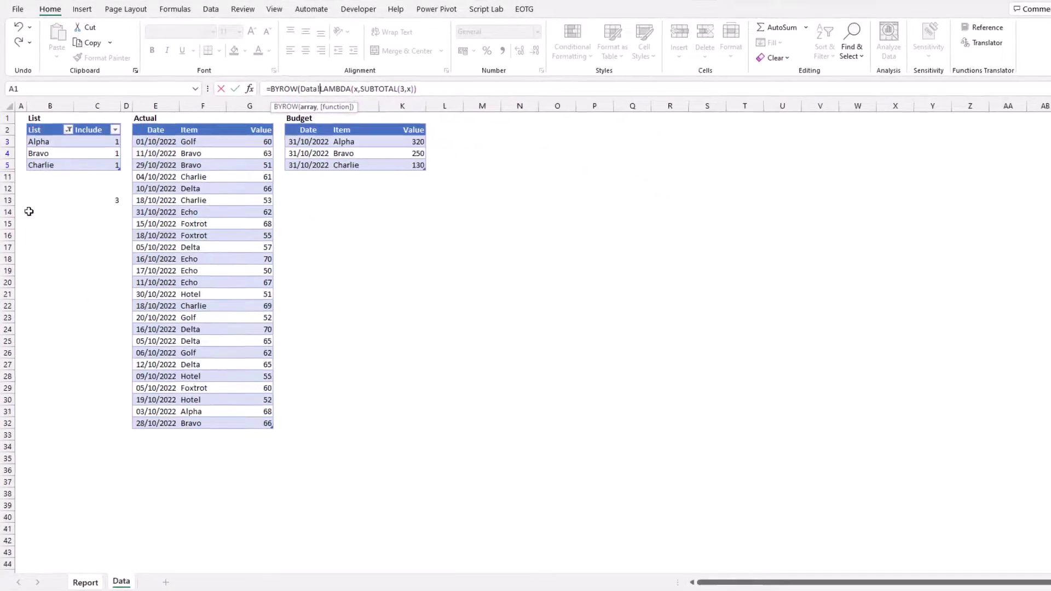
{"action": "left_click", "coordinate": [47, 127]}
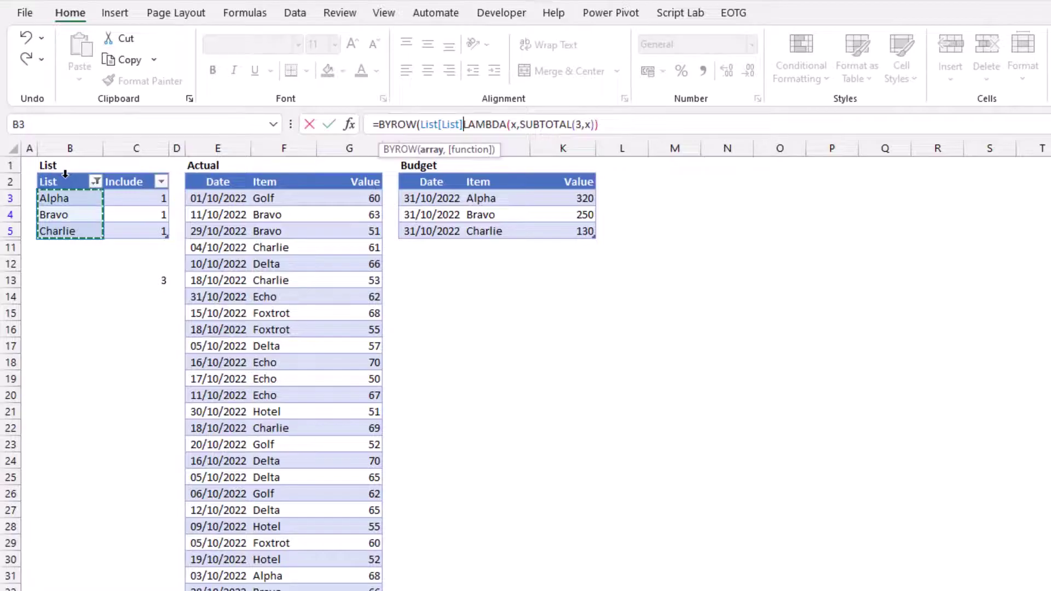
{"action": "type", "text": ","}
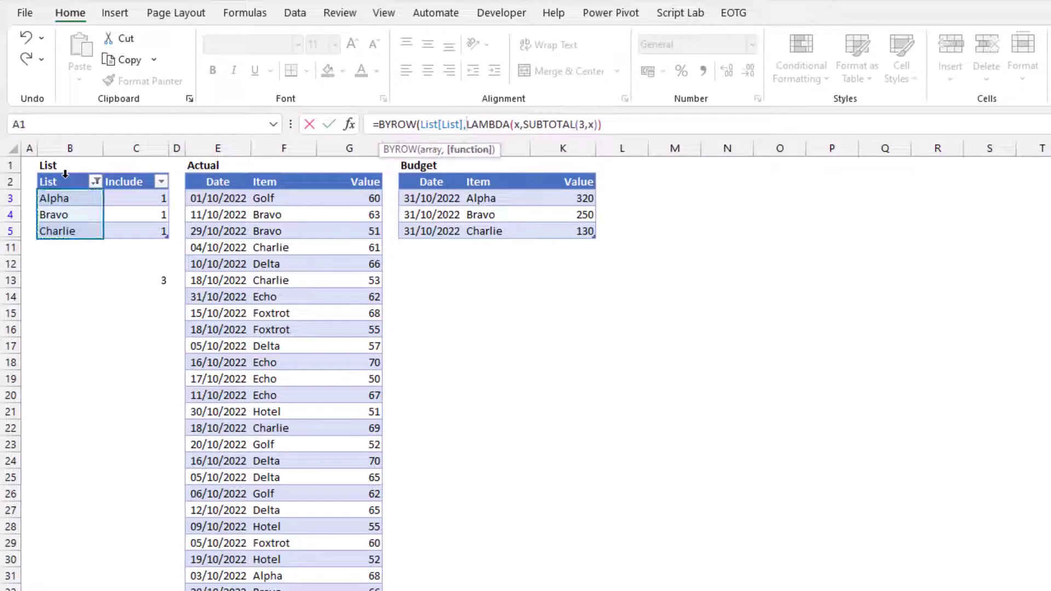
{"action": "left_click", "coordinate": [623, 124]}
{"action": "type", "text": ")"}
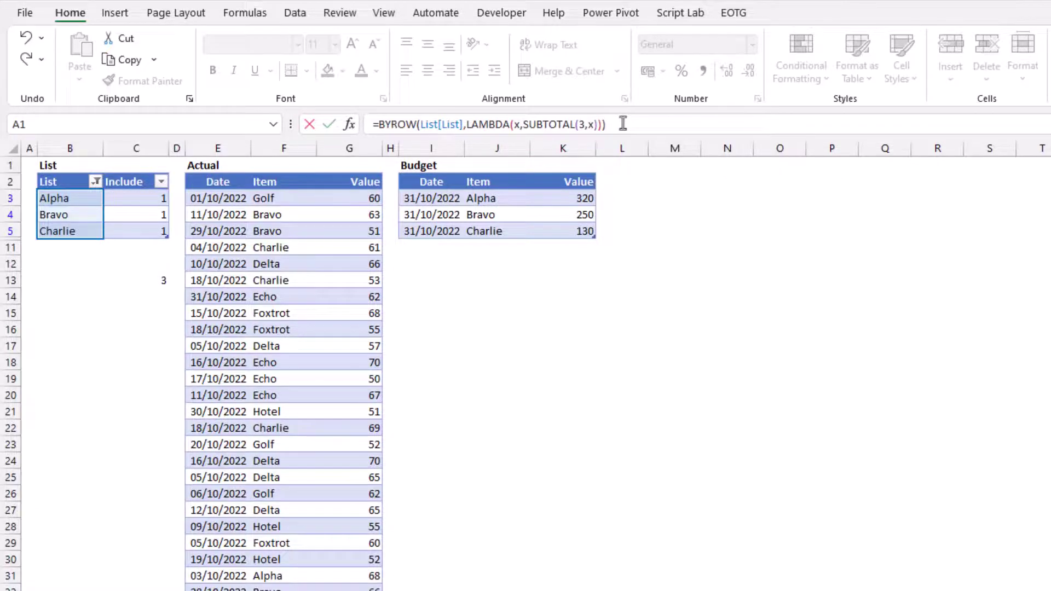
{"action": "key", "text": "Return"}
{"action": "key", "text": "Down"}
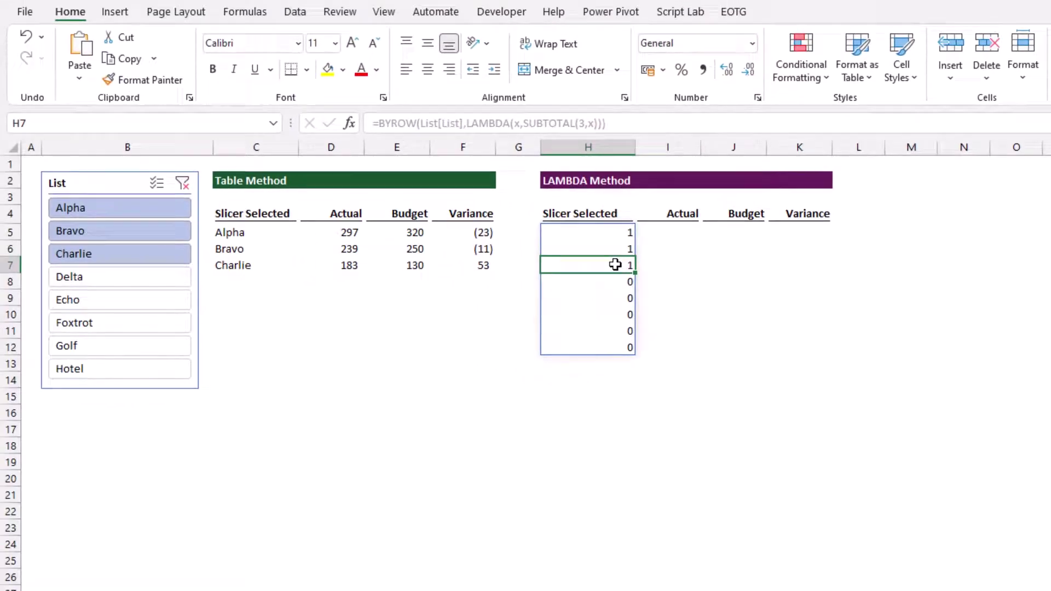
- Set the slicer to Alpha and Hotel only, then reopen H5's BYROW formula for editing
{"action": "left_click", "coordinate": [150, 280]}
{"action": "left_click", "coordinate": [151, 306]}
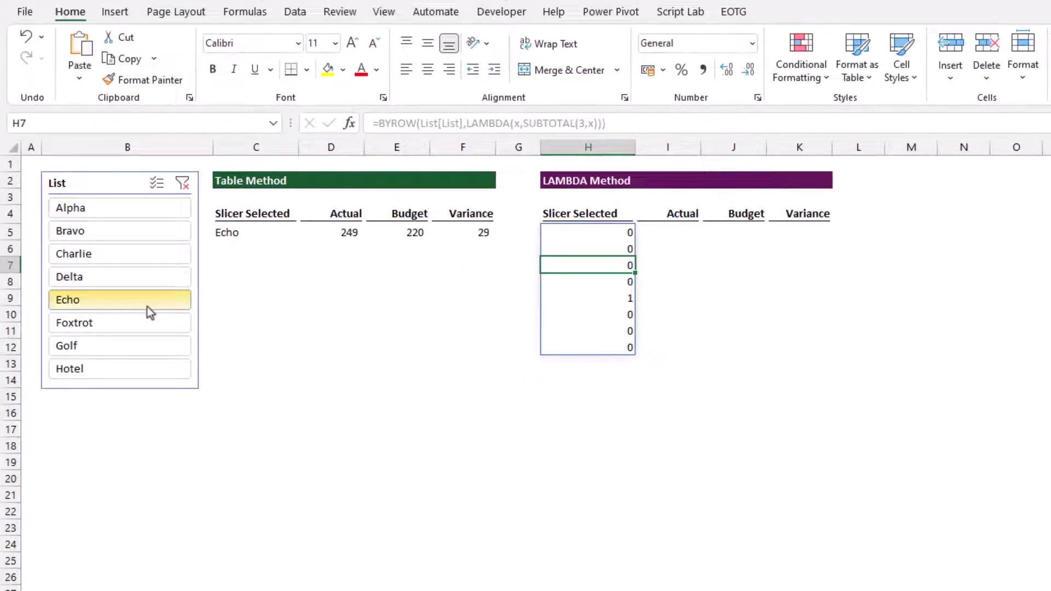
{"action": "left_click", "coordinate": [140, 325]}
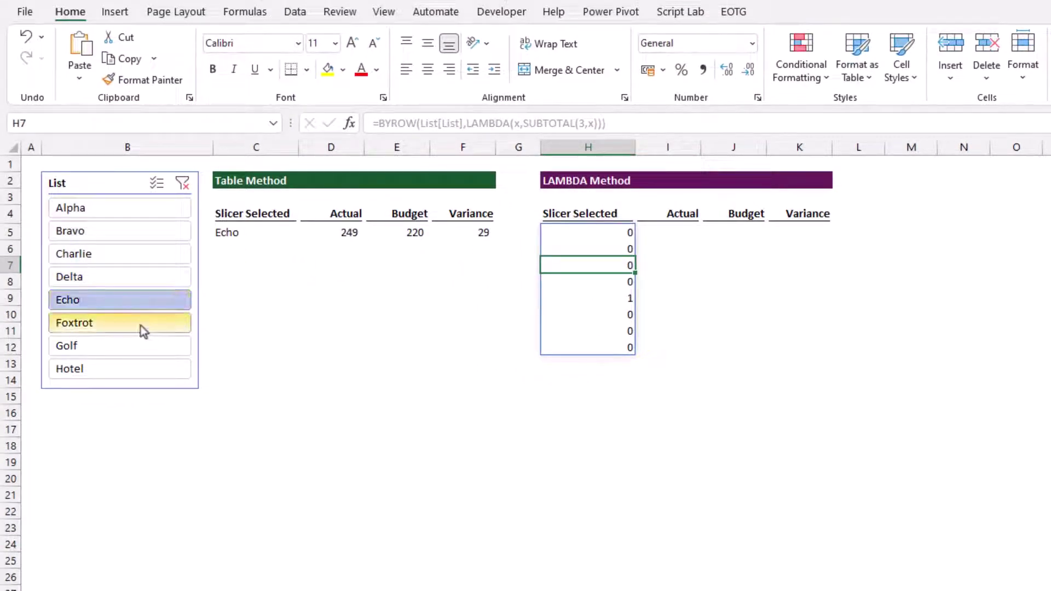
{"action": "left_click", "coordinate": [136, 216]}
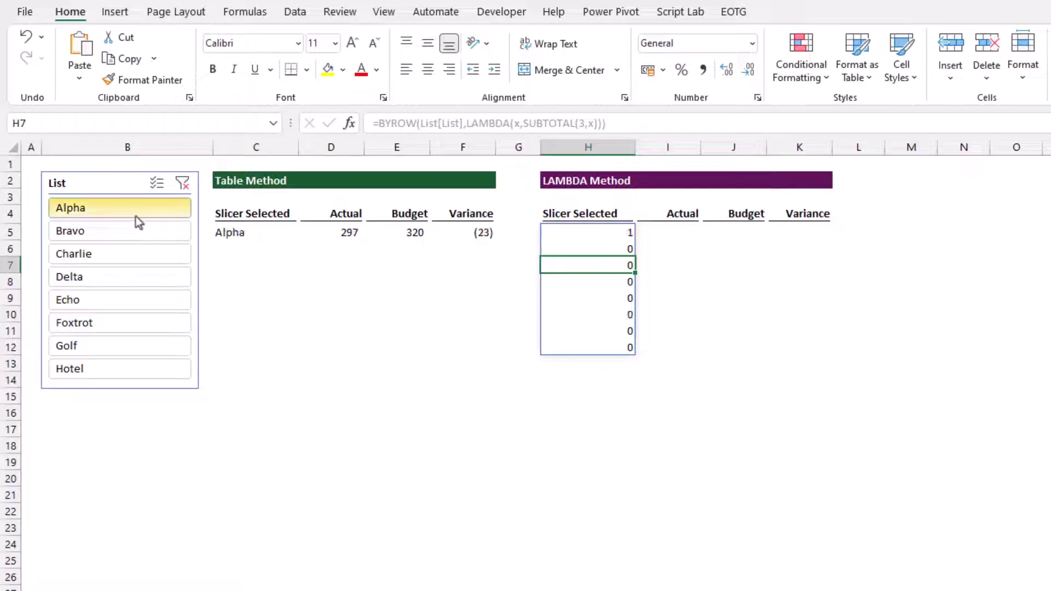
{"action": "left_click", "coordinate": [132, 372], "text": "ctrl"}
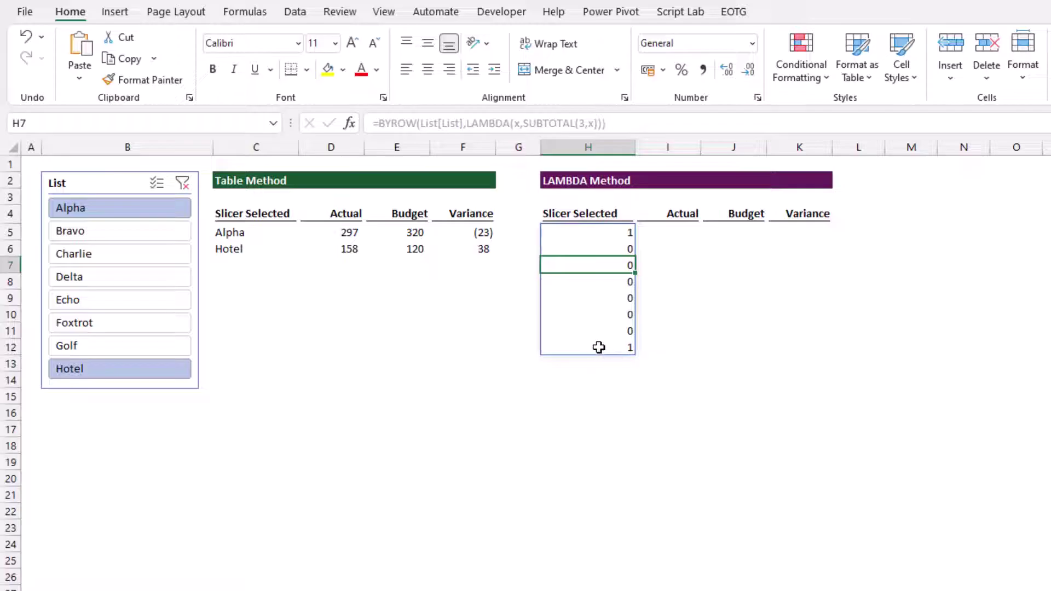
{"action": "left_click", "coordinate": [611, 235]}
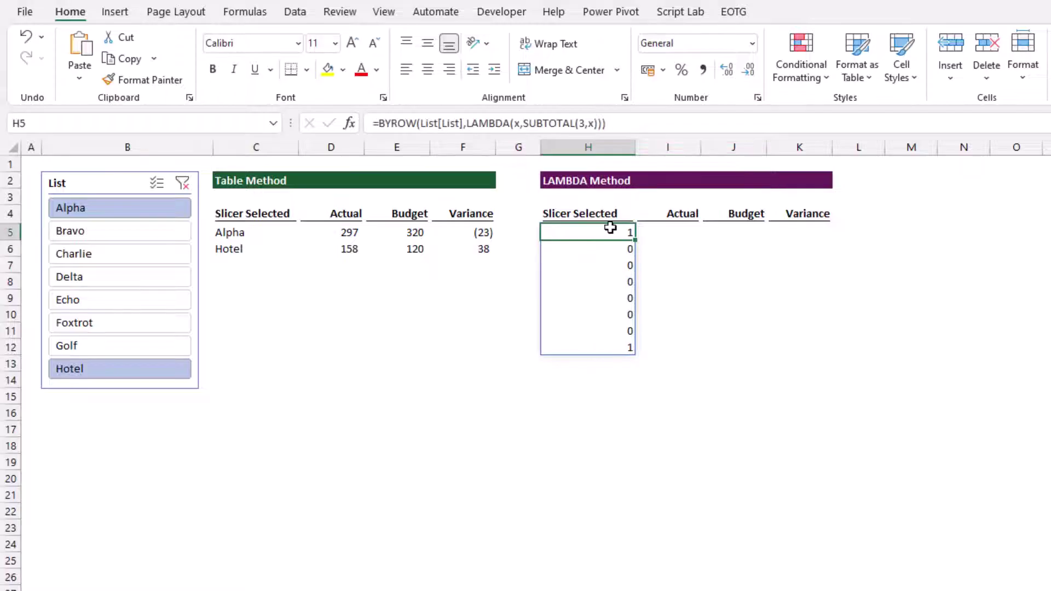
{"action": "left_click", "coordinate": [379, 123]}
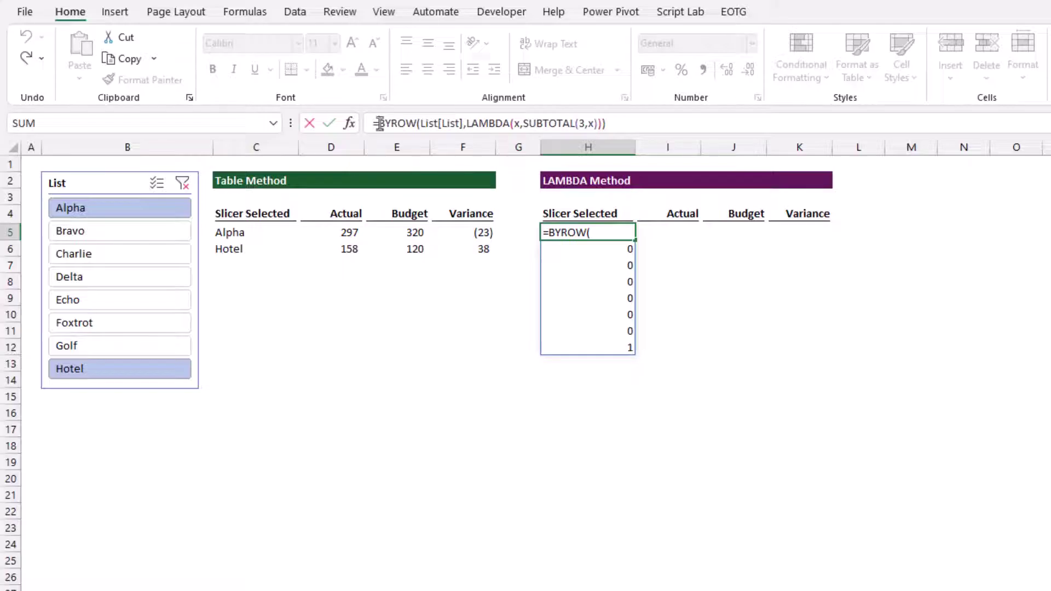
- Wrap the BYROW formula in FILTER over List[List] so H5 spills Alpha and Hotel
{"action": "type", "text": "FILTER"}
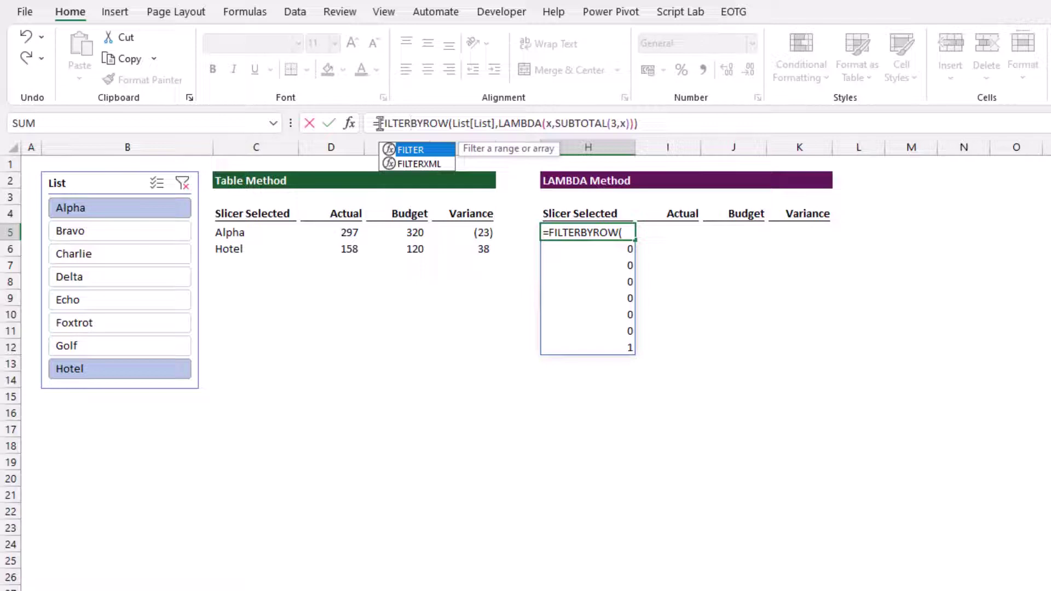
{"action": "type", "text": "("}
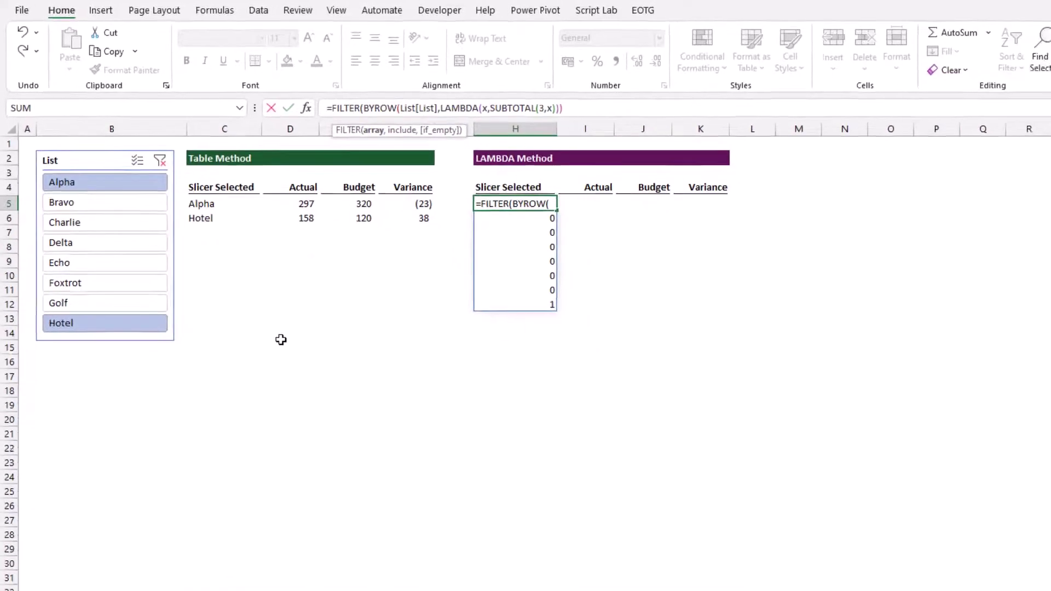
{"action": "left_click", "coordinate": [121, 579]}
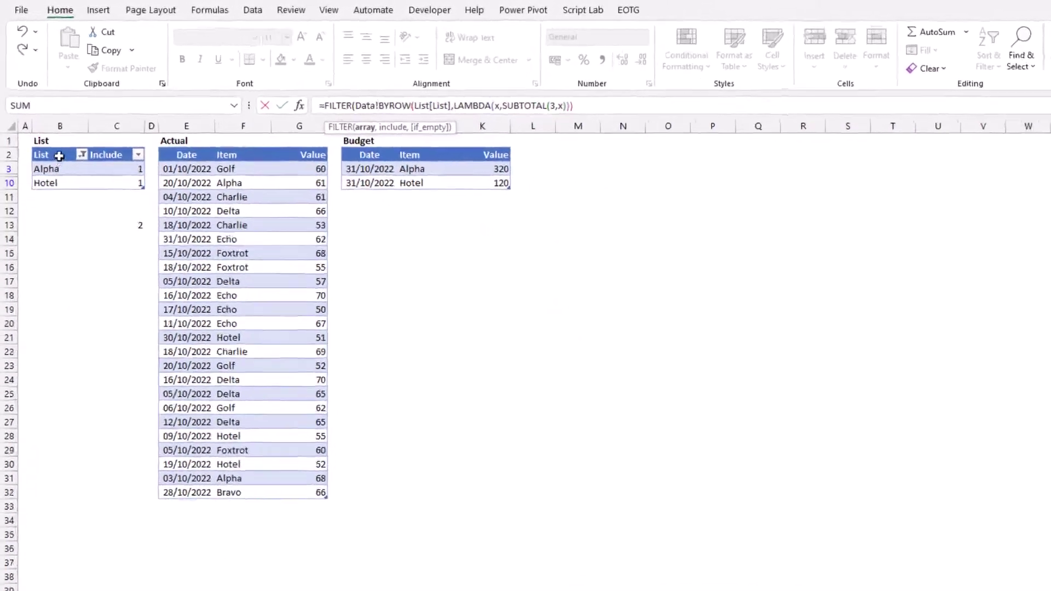
{"action": "left_click", "coordinate": [50, 122]}
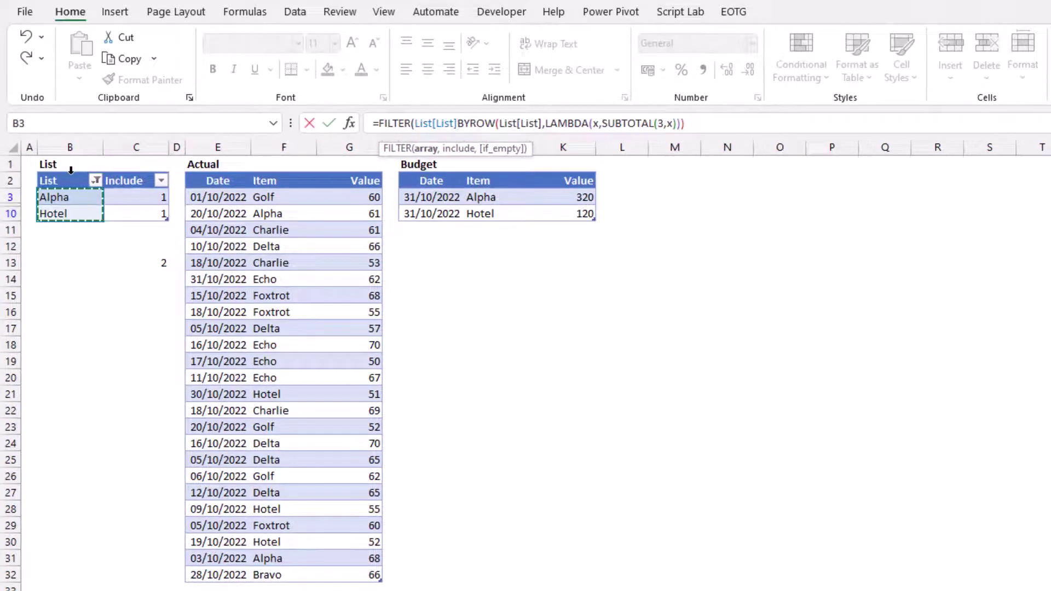
{"action": "type", "text": ","}
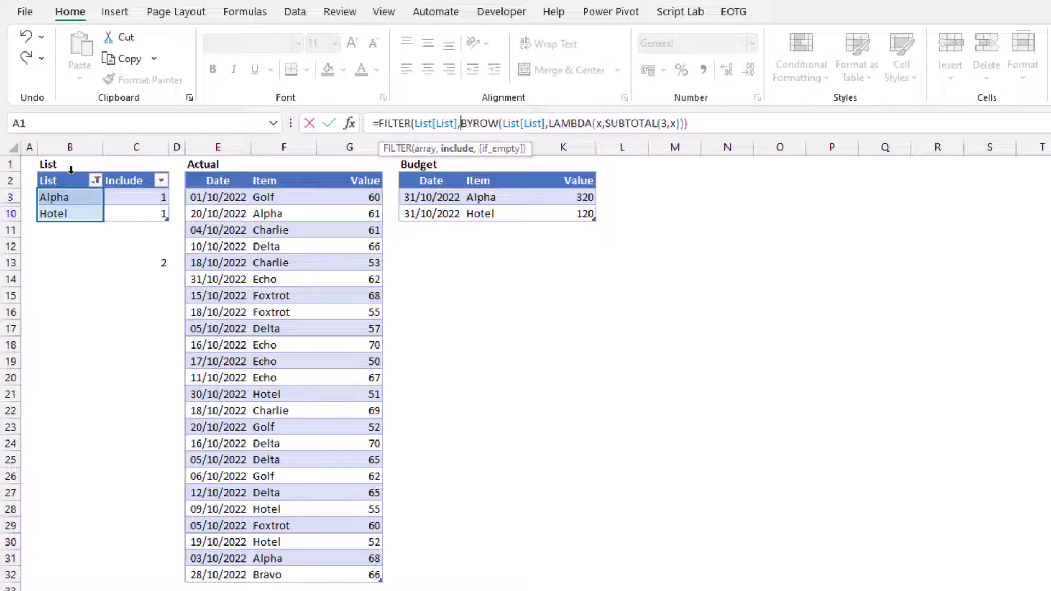
{"action": "left_click", "coordinate": [736, 123]}
{"action": "type", "text": ")"}
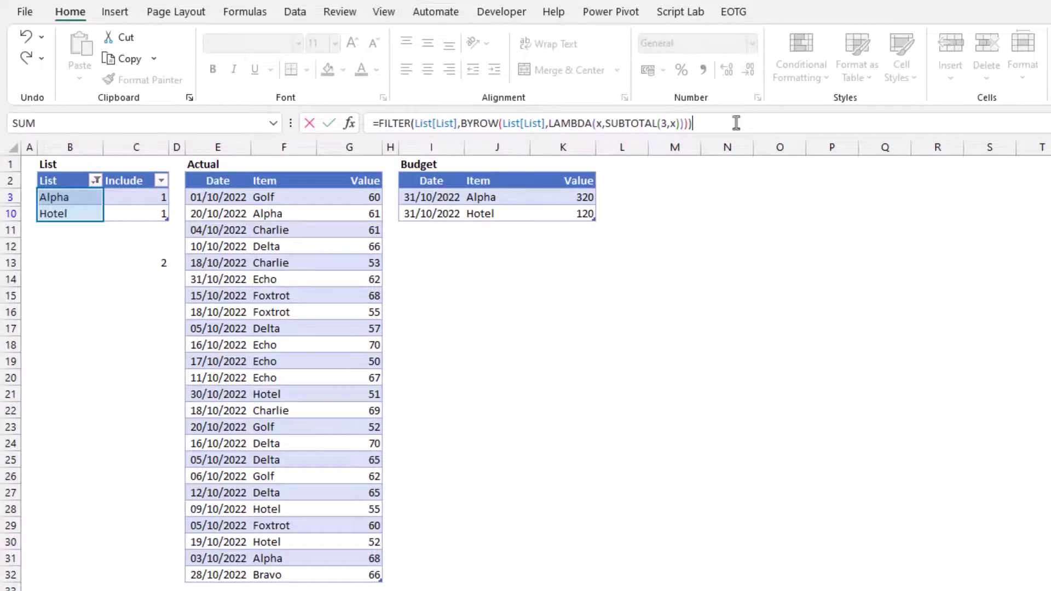
{"action": "key", "text": "Return"}
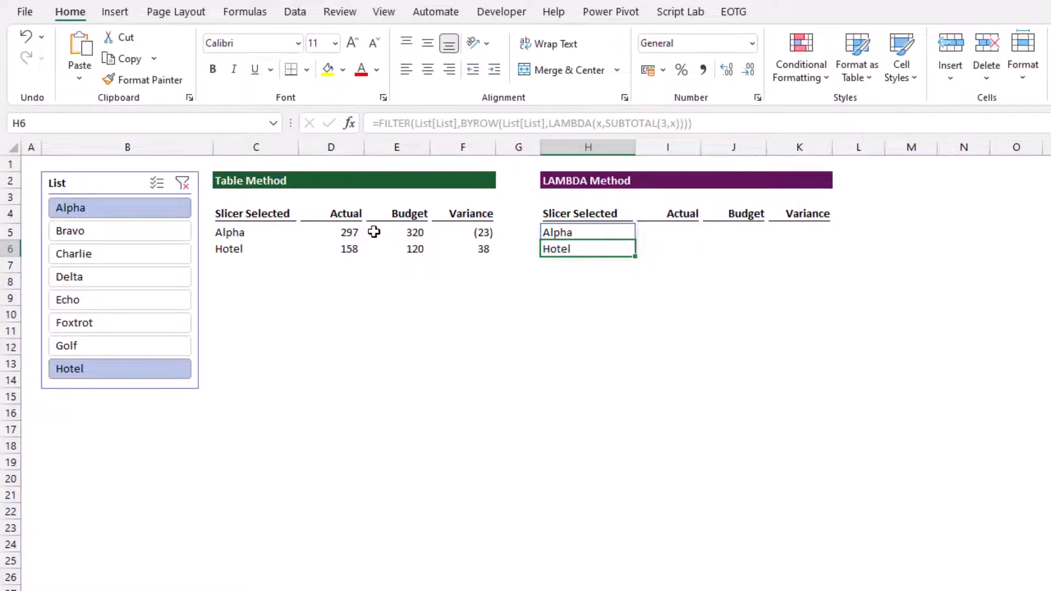
- Copy the Table Method's Actual, Budget and Variance formulas from D5:F6 to I5
{"action": "left_click_drag", "start_coordinate": [348, 232], "coordinate": [446, 241]}
{"action": "key", "text": "ctrl+c"}
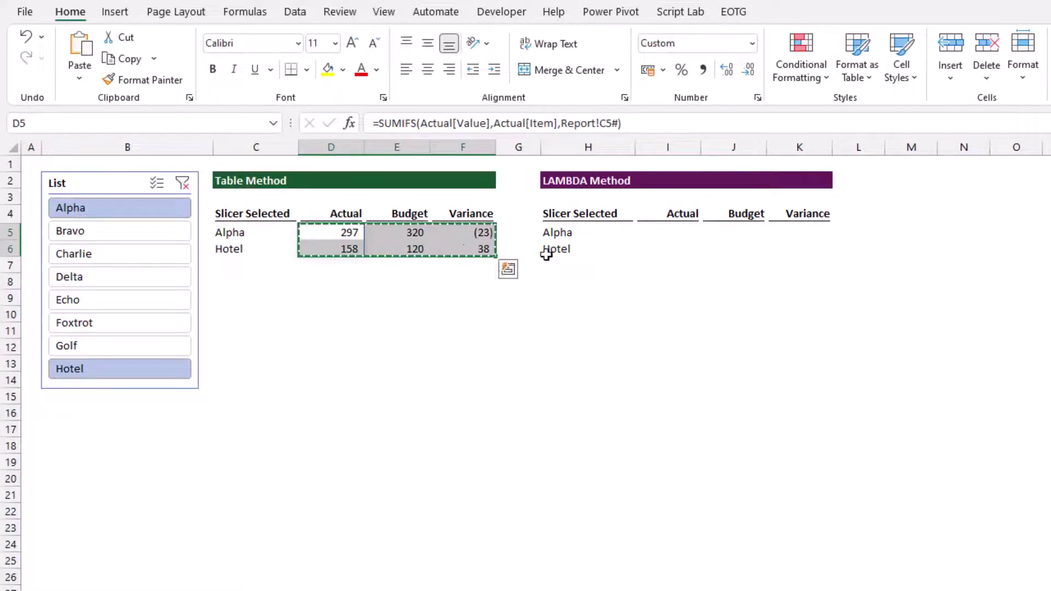
{"action": "left_click", "coordinate": [669, 231]}
{"action": "key", "text": "ctrl+v"}
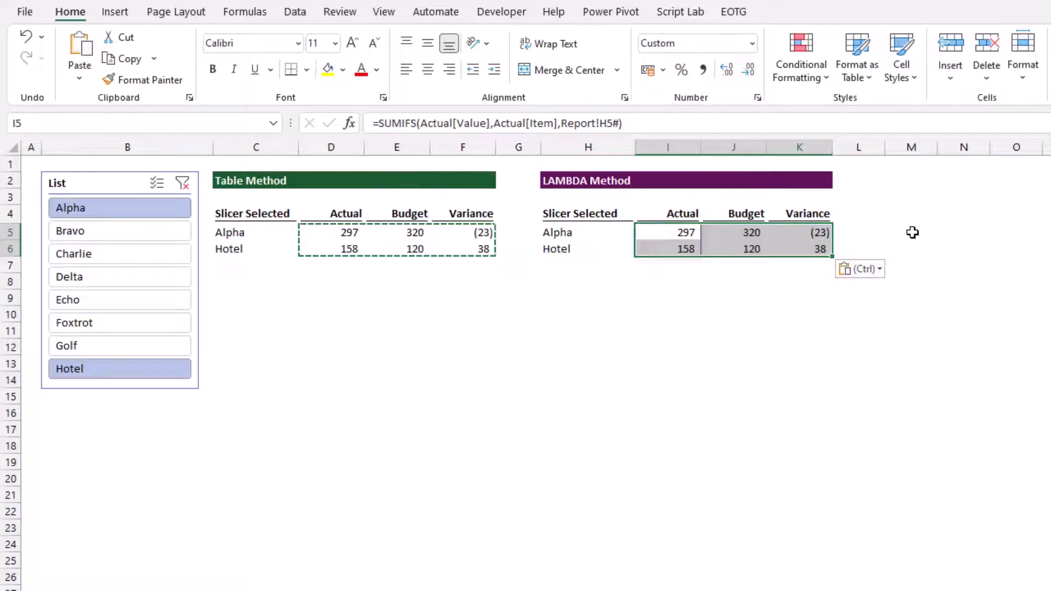
{"action": "left_click", "coordinate": [912, 232]}
- Set the slicer to Bravo and Delta so both reports show those items
{"action": "left_click", "coordinate": [174, 234]}
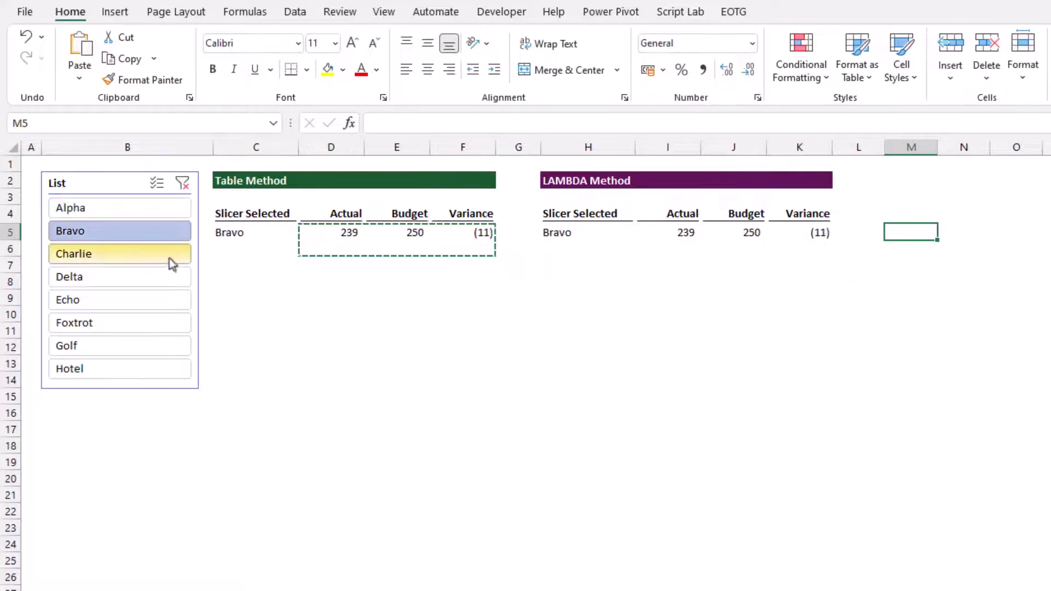
{"action": "left_click", "coordinate": [169, 258]}
{"action": "left_click", "coordinate": [166, 279]}
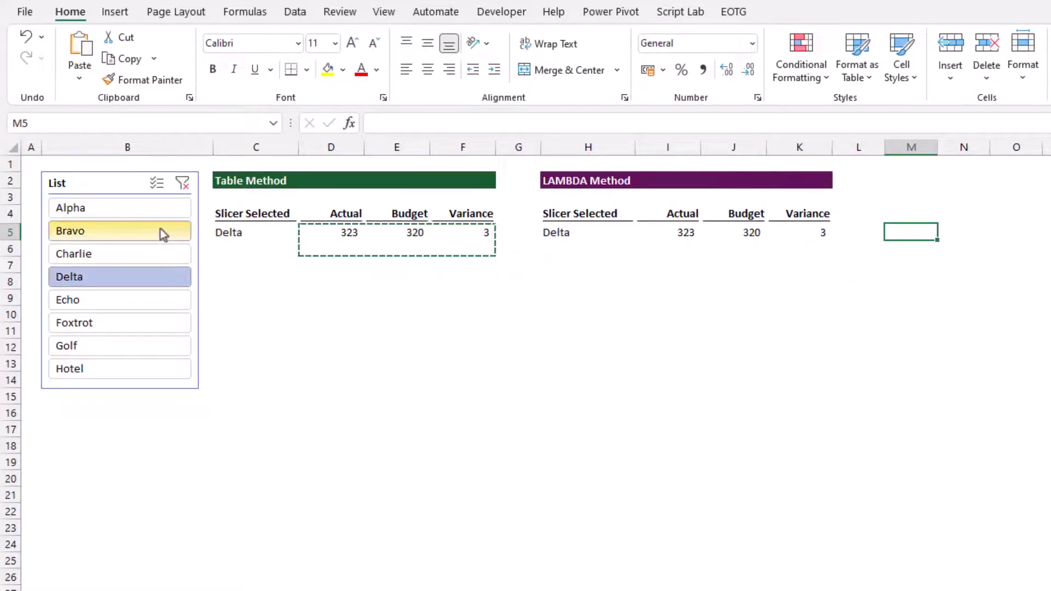
{"action": "left_click", "coordinate": [160, 229], "text": "ctrl"}
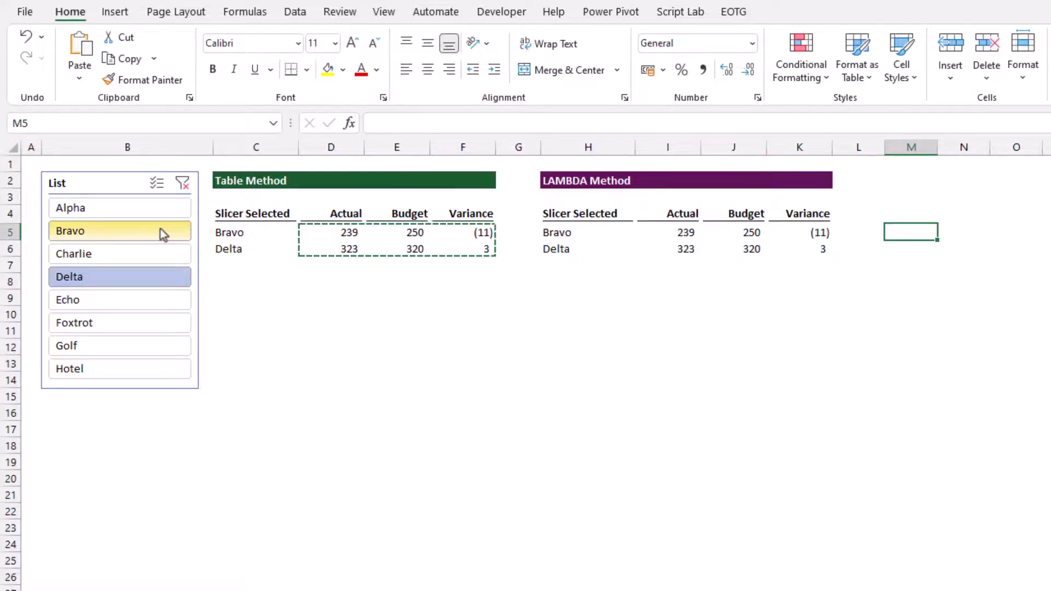
{"action": "key", "text": "ctrl+Page_Down"}
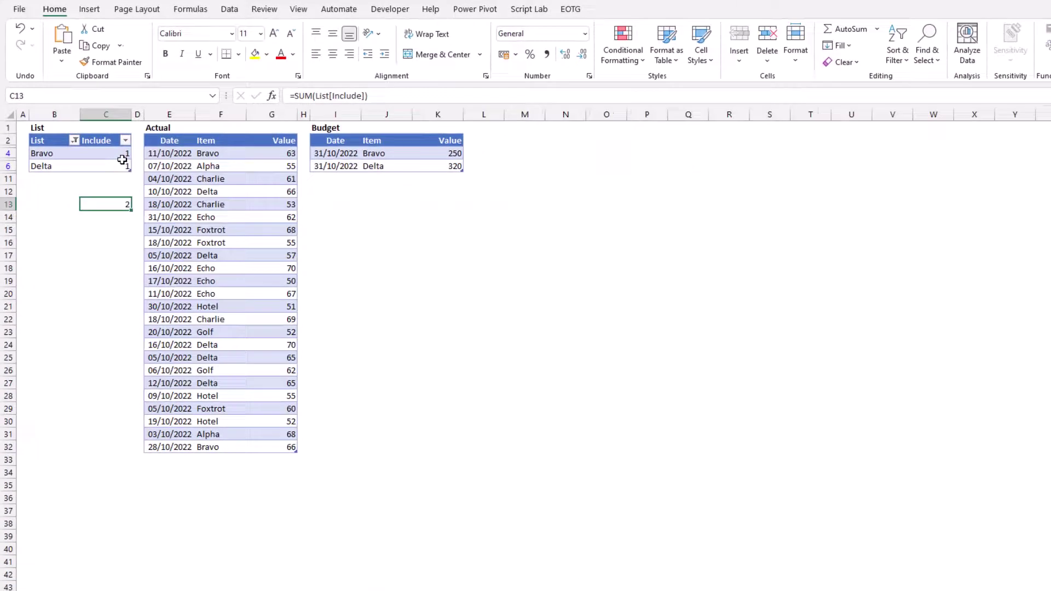
{"action": "left_click", "coordinate": [107, 136]}
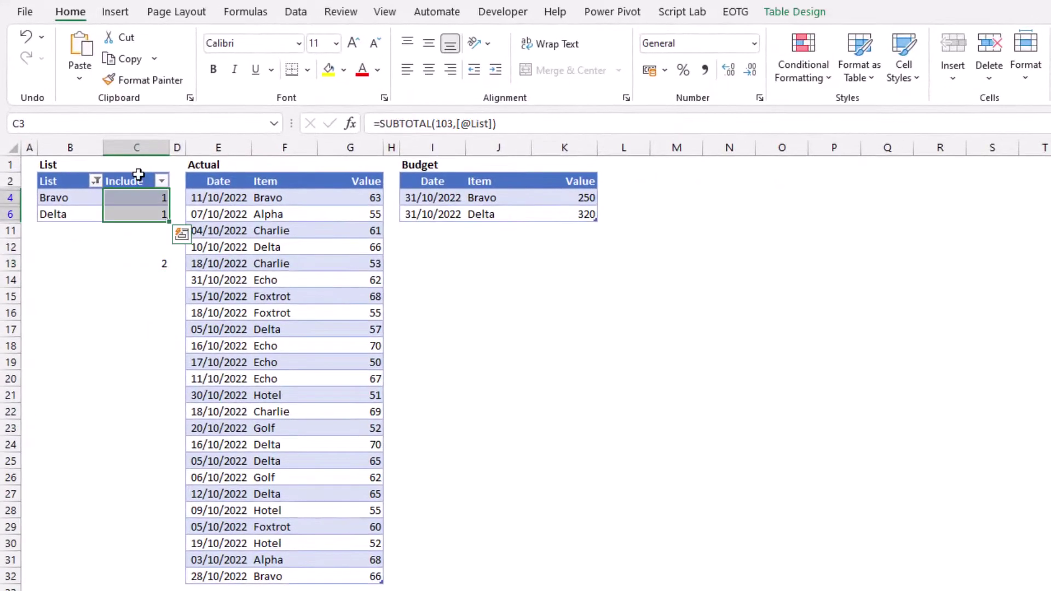
{"action": "key", "text": "ctrl+Page_Up"}
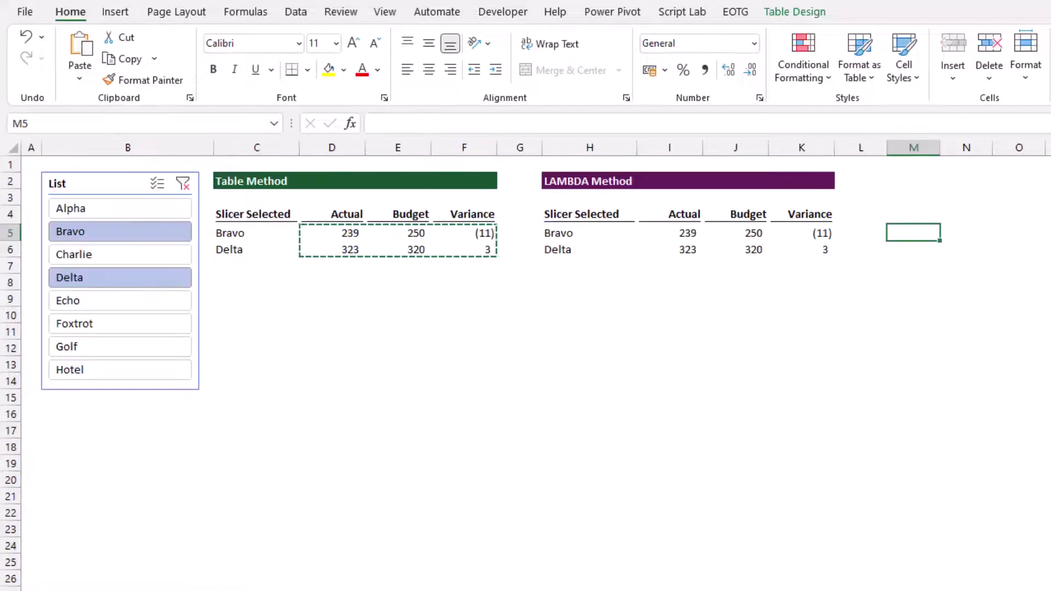
{"action": "left_click_drag", "start_coordinate": [557, 211], "coordinate": [803, 251]}
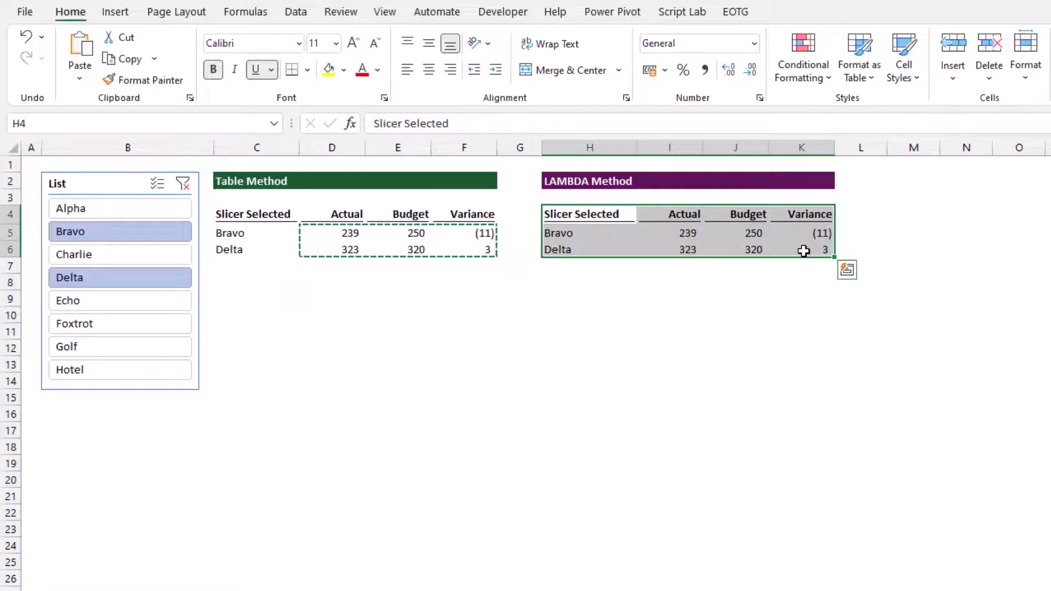